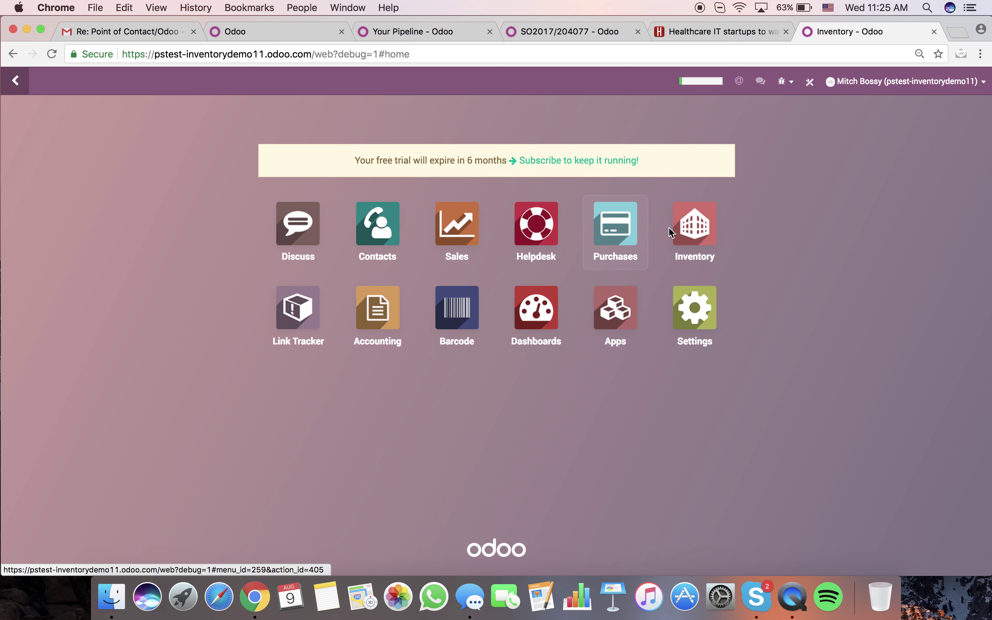
Open the Inventory app from the Odoo home screen to reach its dashboard
{"action": "left_click", "coordinate": [681, 229]}
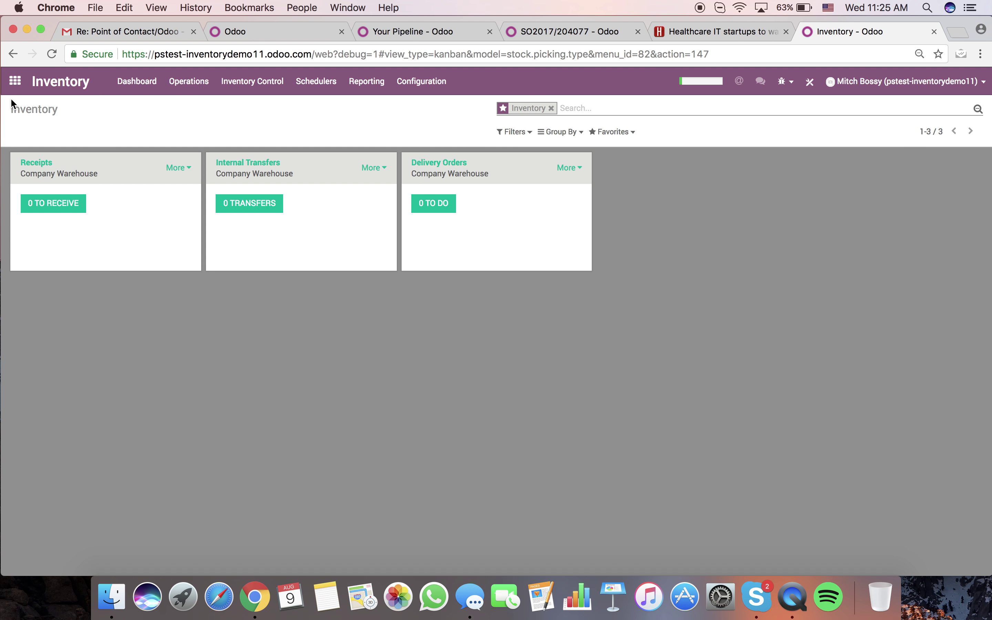
Create purchase order PO00002 from Vendor X for one Product X at 12.99 and confirm it
{"action": "left_click", "coordinate": [14, 83]}
{"action": "left_click", "coordinate": [628, 234]}
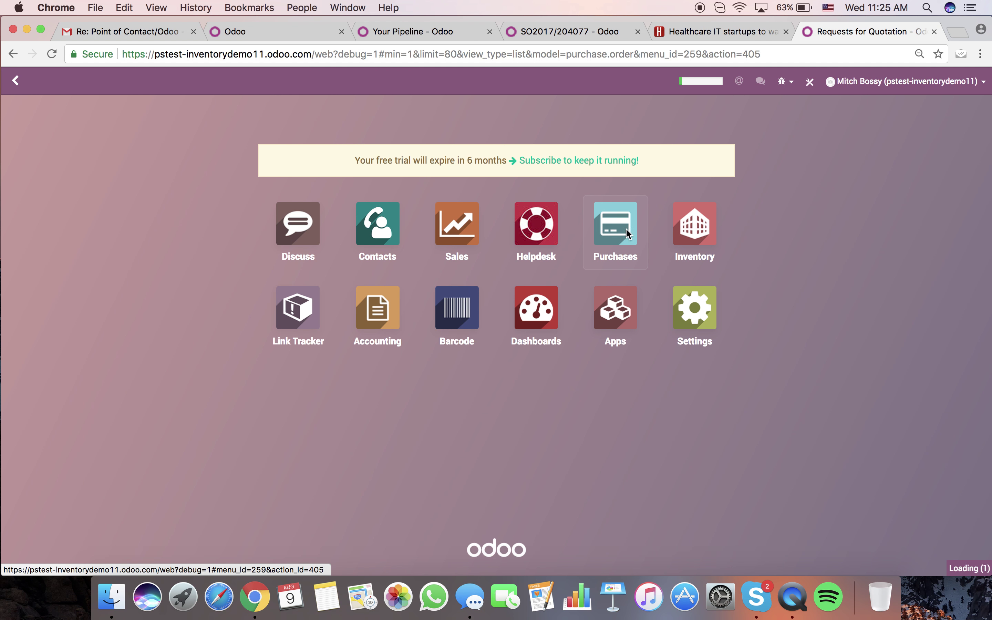
{"action": "left_click", "coordinate": [28, 131]}
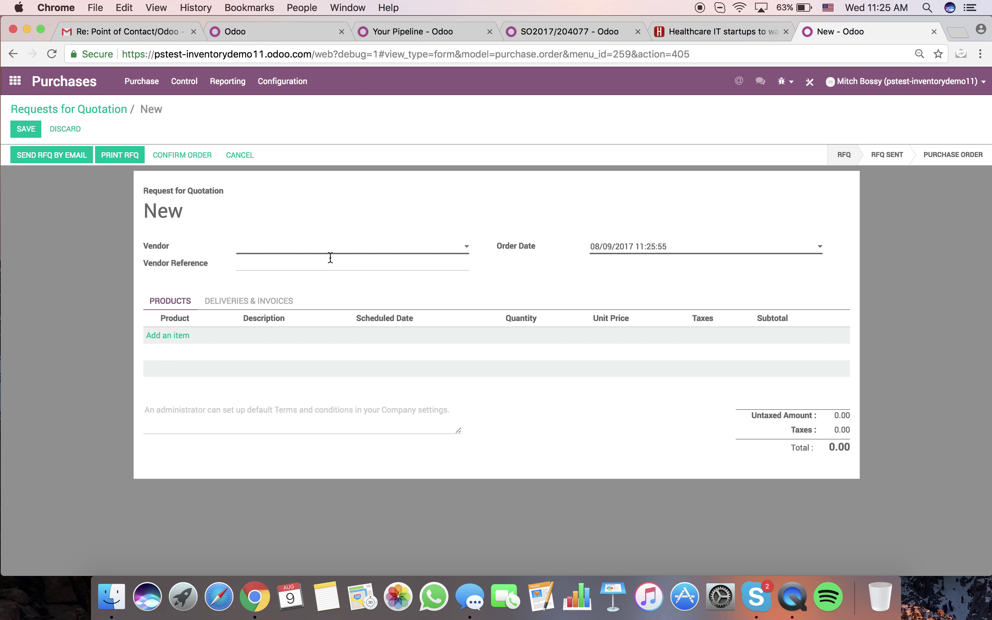
{"action": "left_click", "coordinate": [322, 251]}
{"action": "left_click", "coordinate": [321, 262]}
{"action": "left_click", "coordinate": [166, 336]}
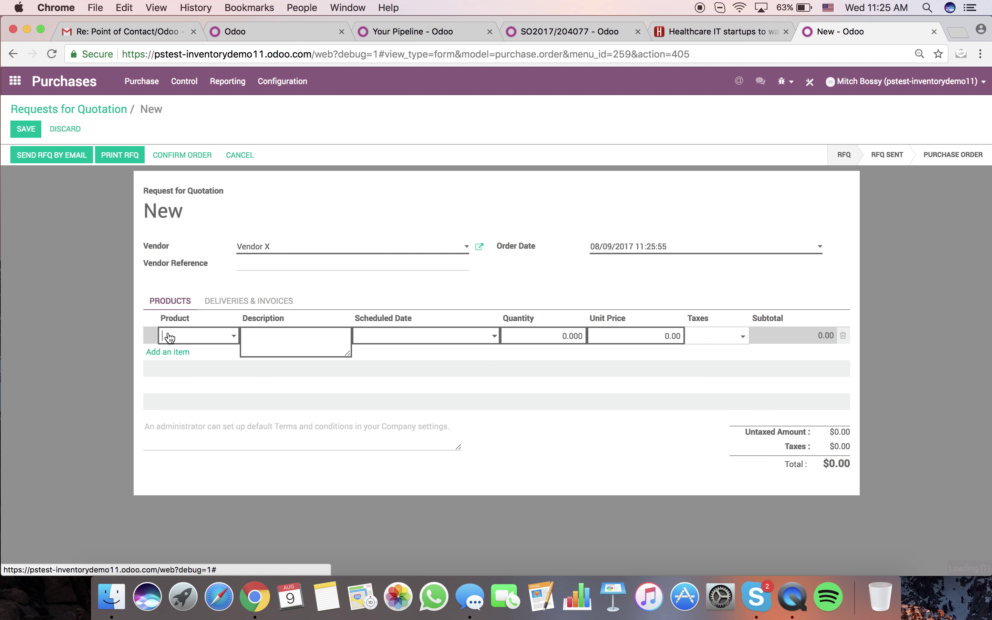
{"action": "left_click", "coordinate": [172, 335]}
{"action": "left_click", "coordinate": [210, 351]}
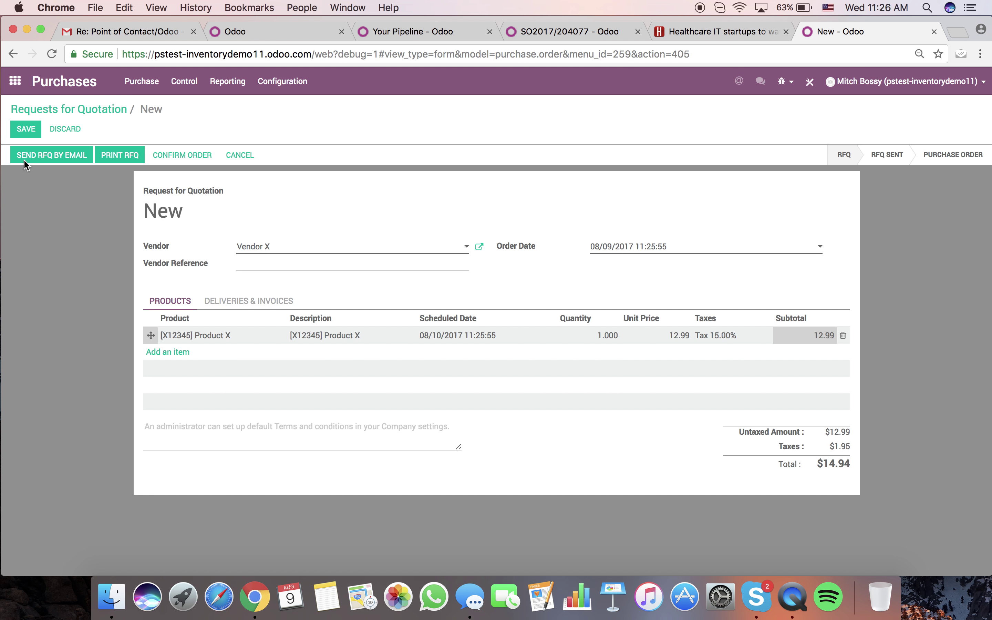
{"action": "left_click", "coordinate": [26, 129]}
{"action": "left_click", "coordinate": [193, 162]}
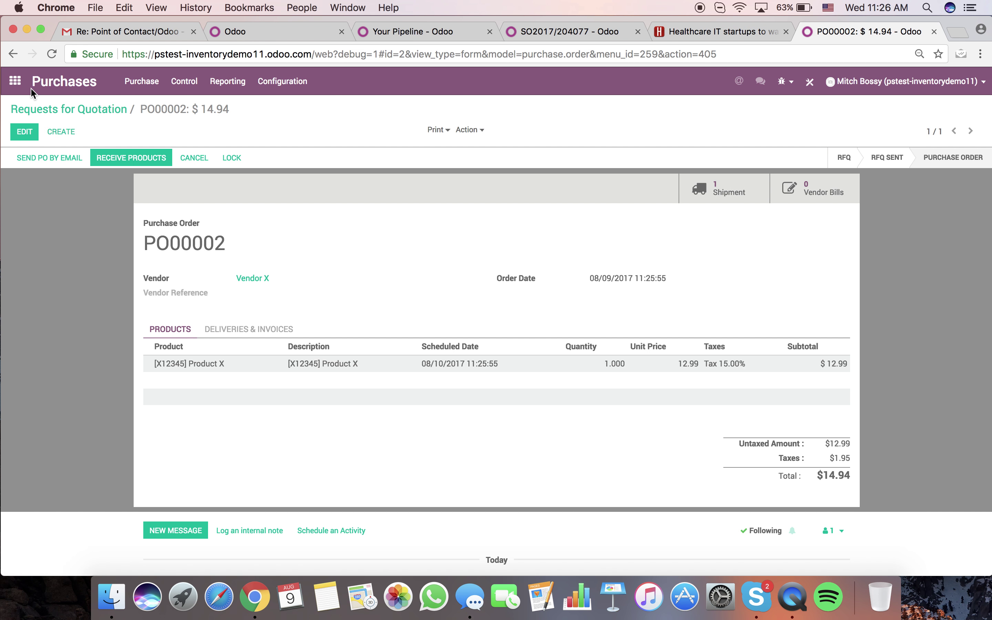
Validate receipt WH/IN/00002 to receive 1 Product X into Miami Warehouse
{"action": "left_click", "coordinate": [17, 82]}
{"action": "left_click", "coordinate": [707, 253]}
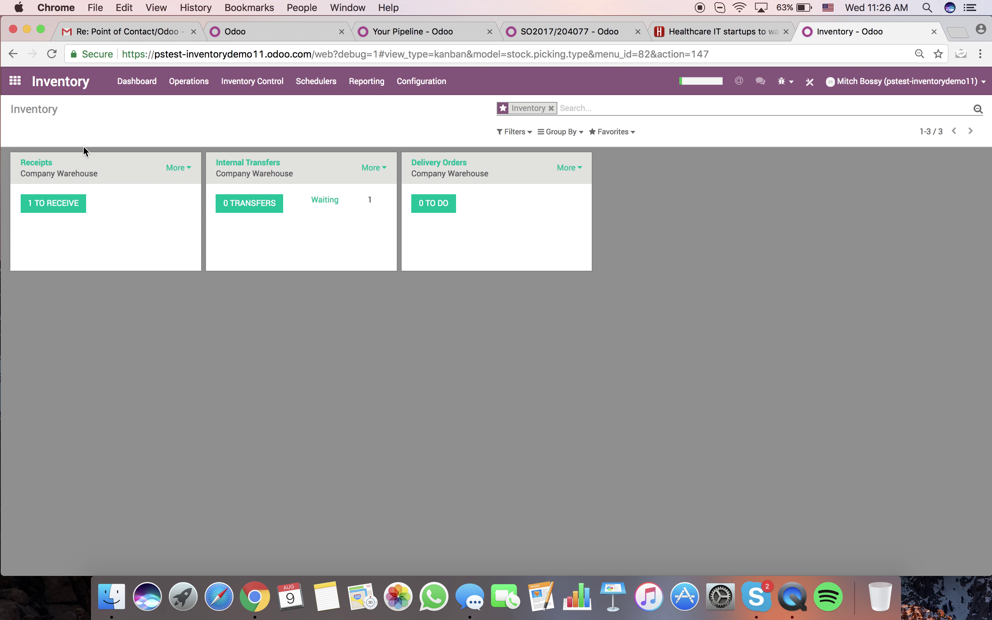
{"action": "left_click", "coordinate": [71, 196]}
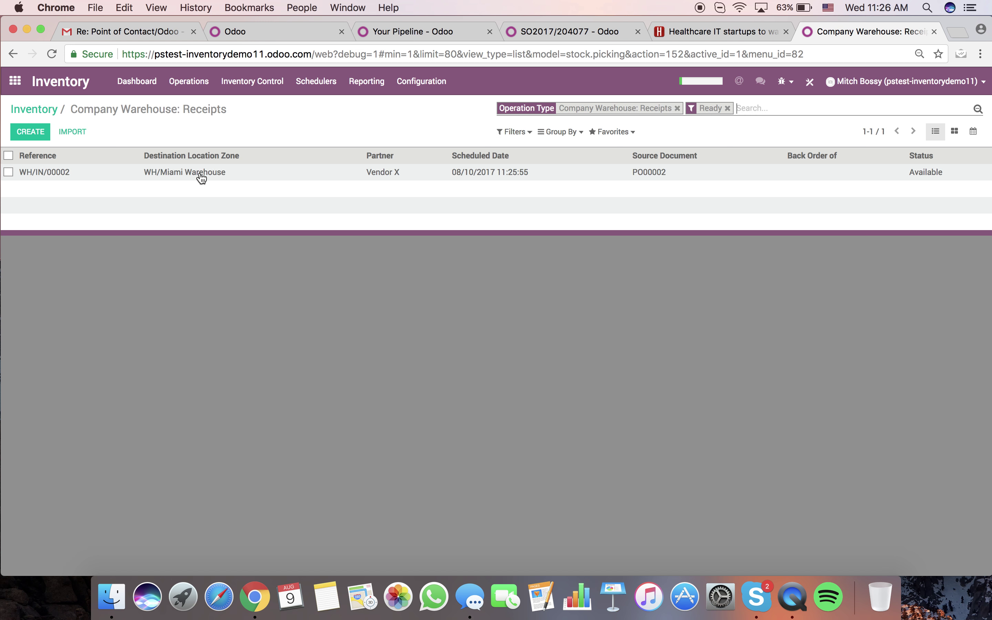
{"action": "left_click", "coordinate": [201, 172]}
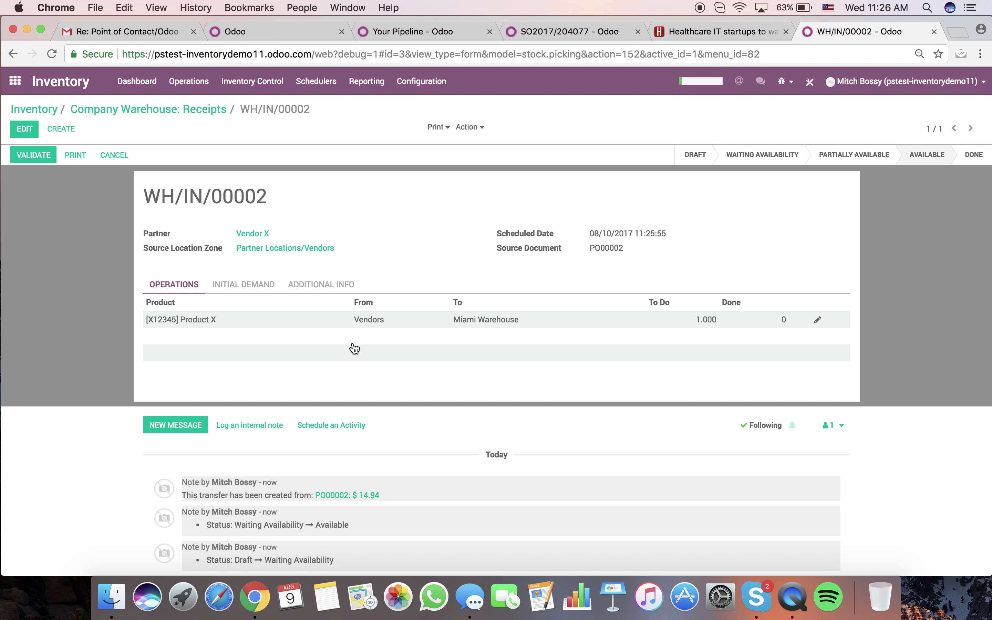
{"action": "mouse_move", "coordinate": [491, 326]}
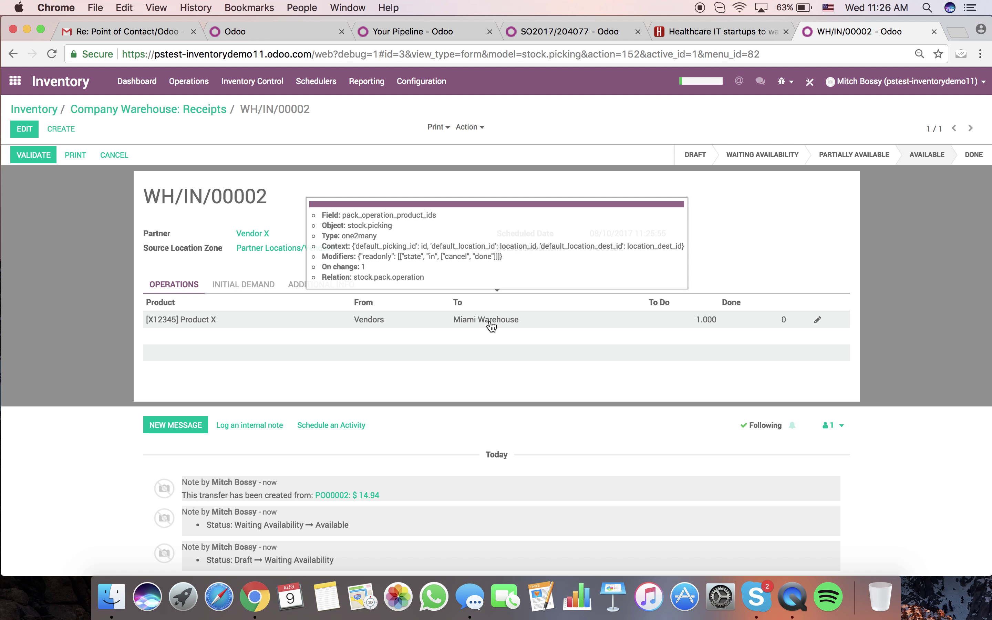
{"action": "left_click", "coordinate": [35, 157]}
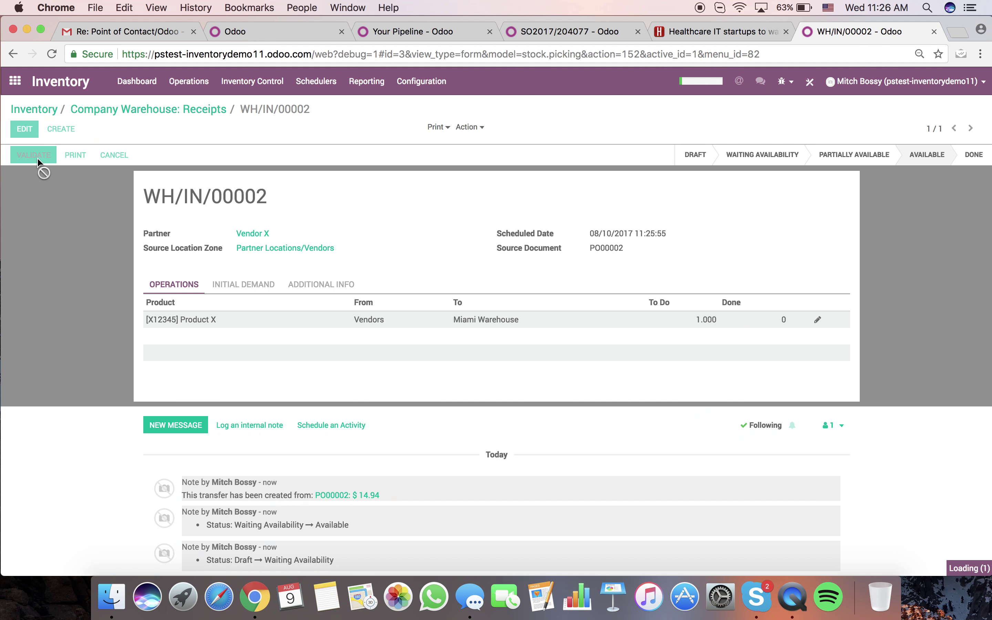
{"action": "left_click", "coordinate": [205, 199]}
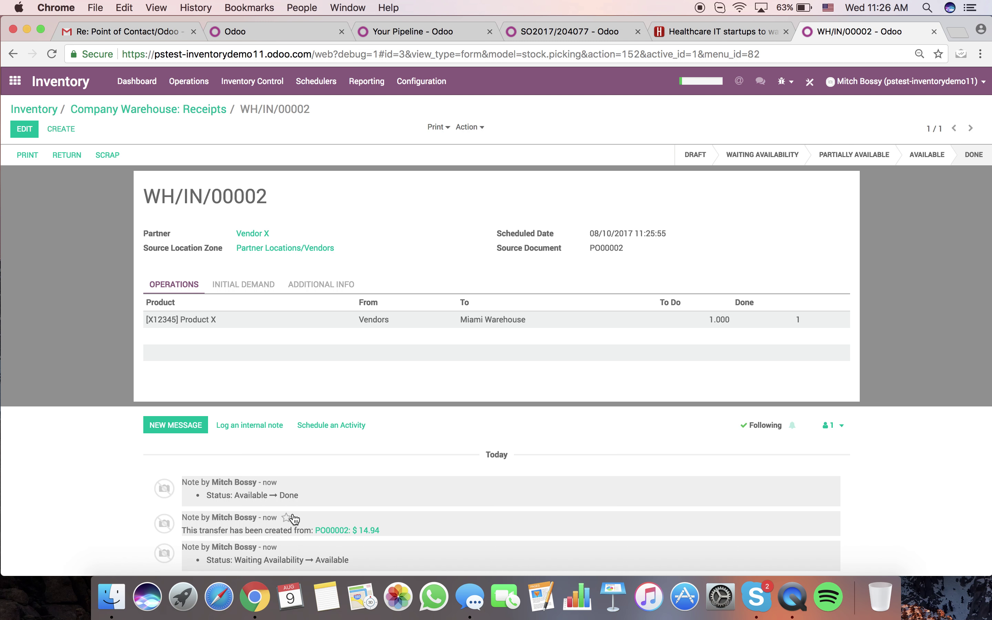
Validate internal transfer WH/INT/00002, moving 1 Product X from Miami Warehouse to Stock - Suriname
{"action": "left_click", "coordinate": [137, 82]}
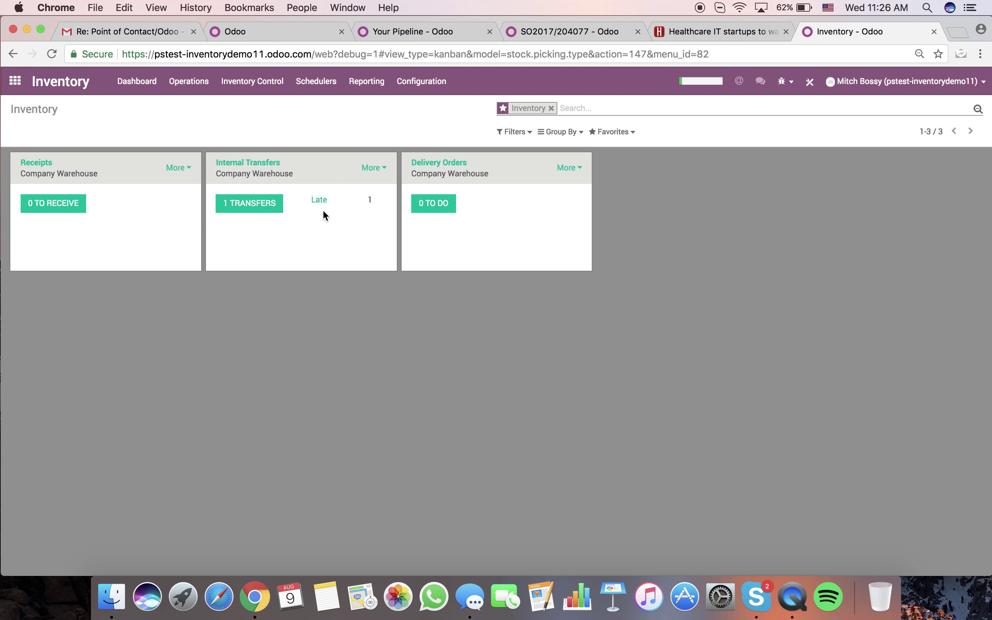
{"action": "left_click", "coordinate": [241, 205]}
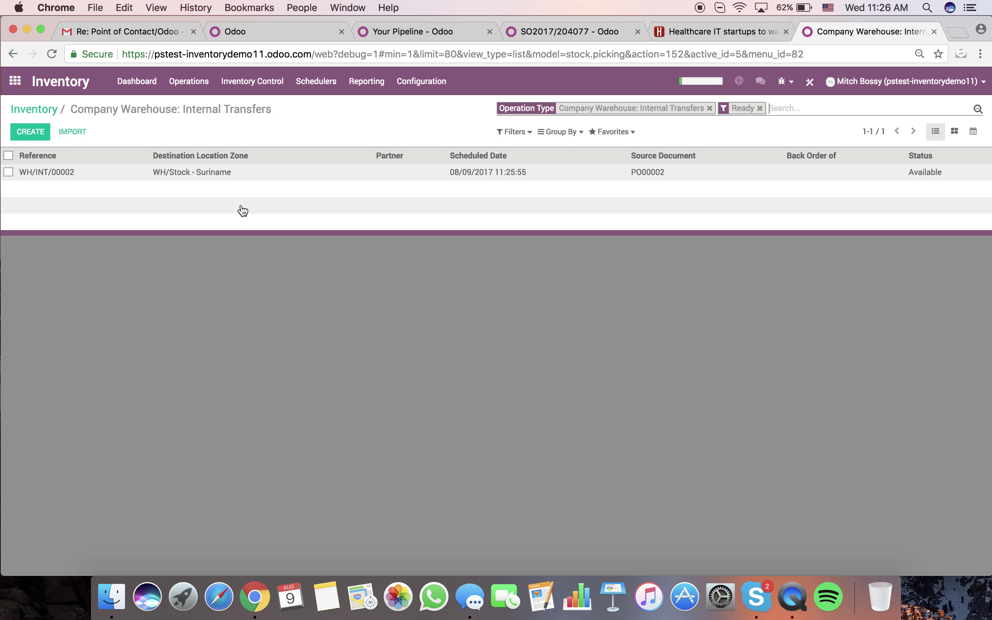
{"action": "left_click", "coordinate": [220, 175]}
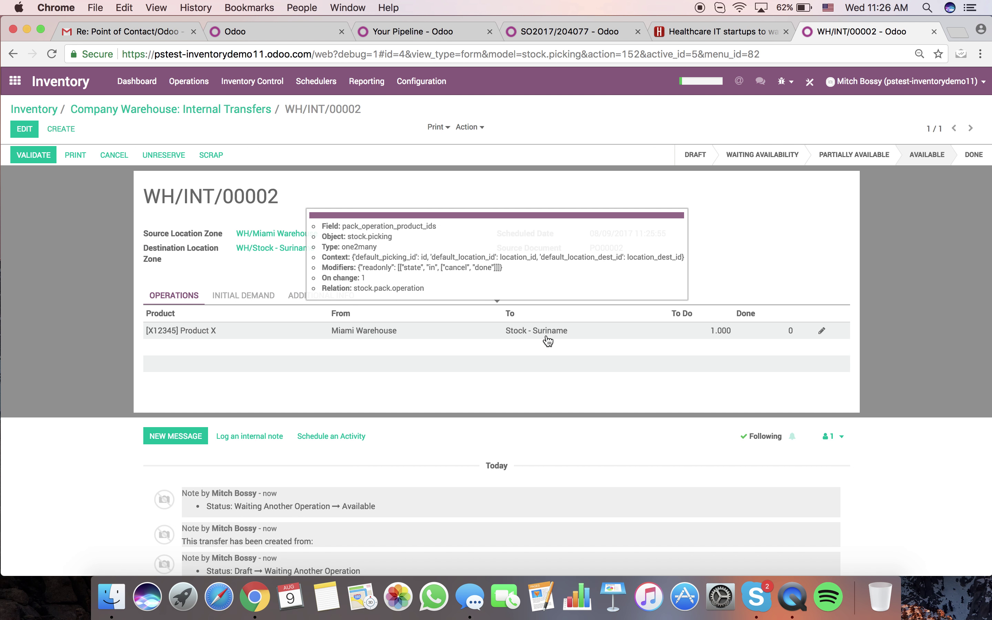
{"action": "left_click", "coordinate": [24, 158]}
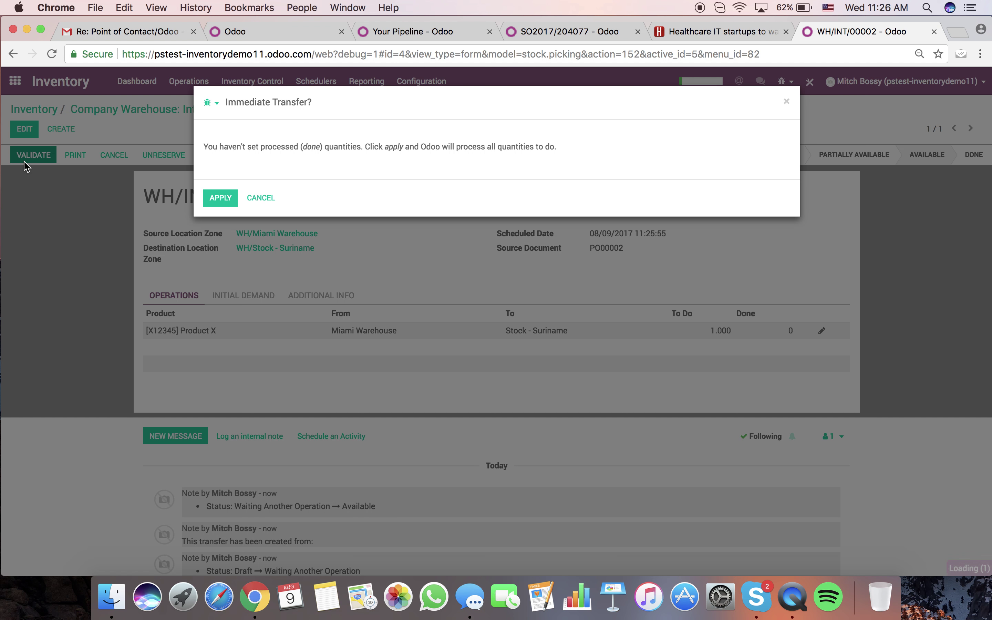
{"action": "left_click", "coordinate": [222, 201]}
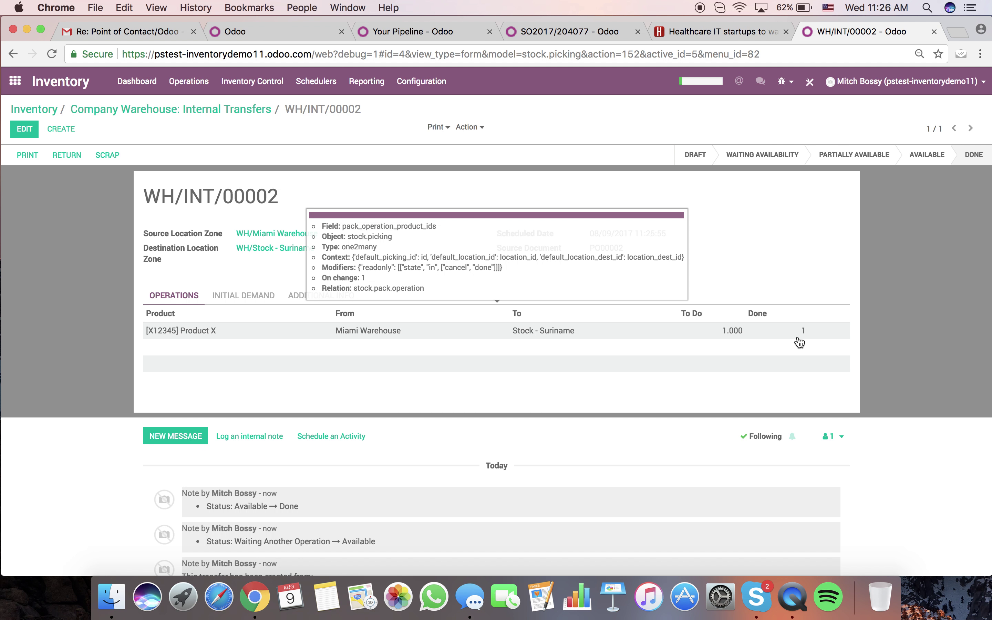
{"action": "scroll", "coordinate": [394, 430], "scroll_direction": "down", "scroll_amount": 3}
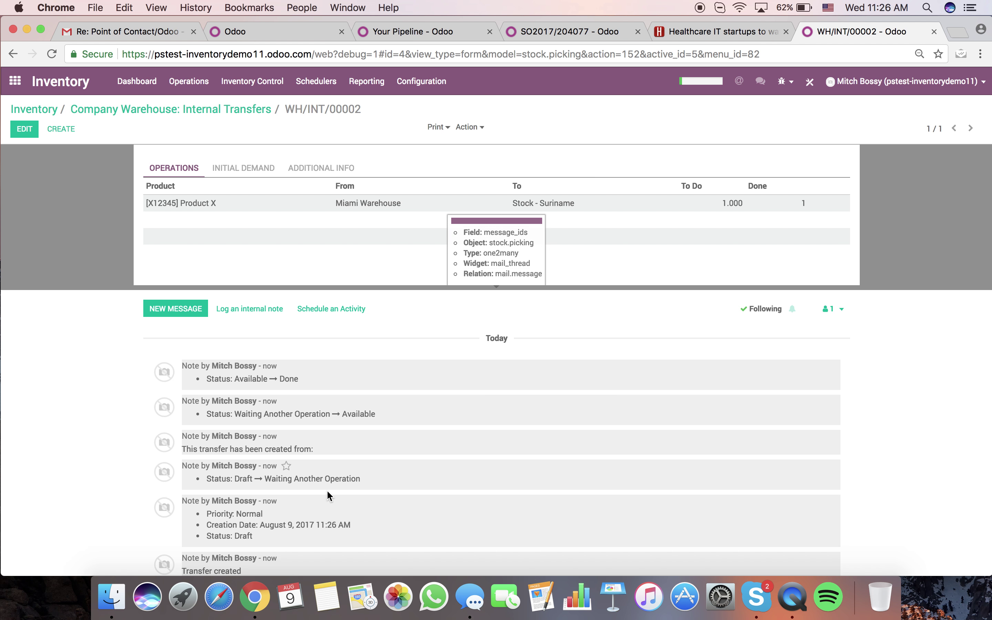
{"action": "scroll", "coordinate": [327, 490], "scroll_direction": "down", "scroll_amount": 1}
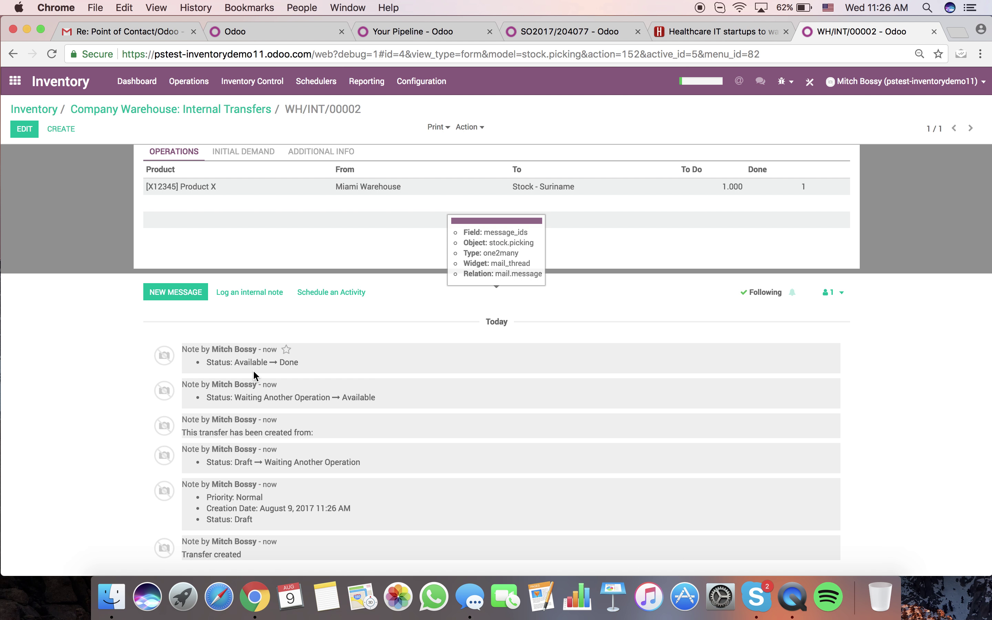
{"action": "scroll", "coordinate": [251, 370], "scroll_direction": "up", "scroll_amount": 3}
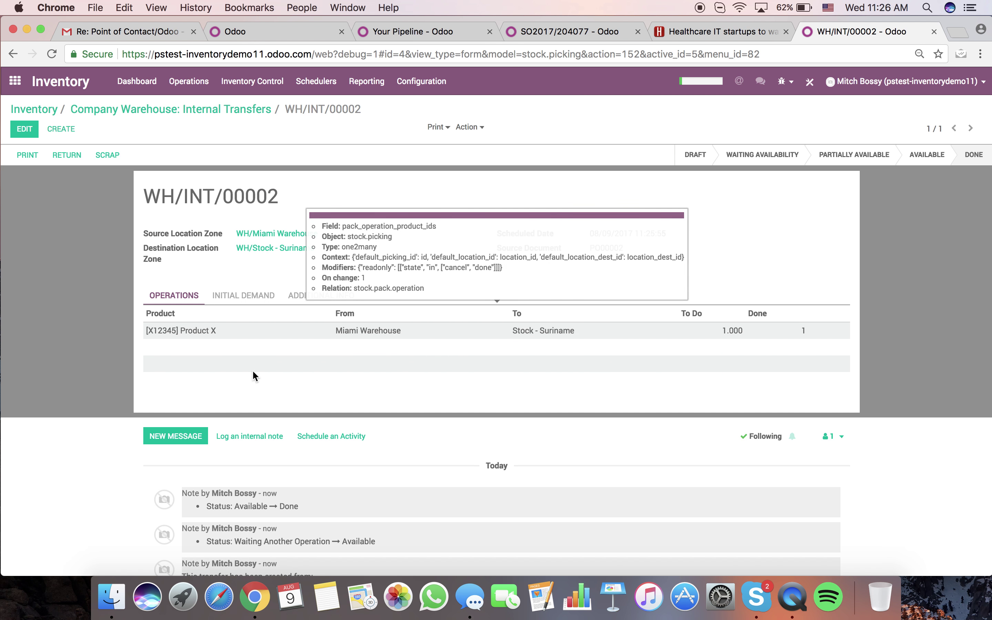
Open the Stock Moves report and review the four Done Product X receipts and transfers
{"action": "left_click", "coordinate": [366, 82]}
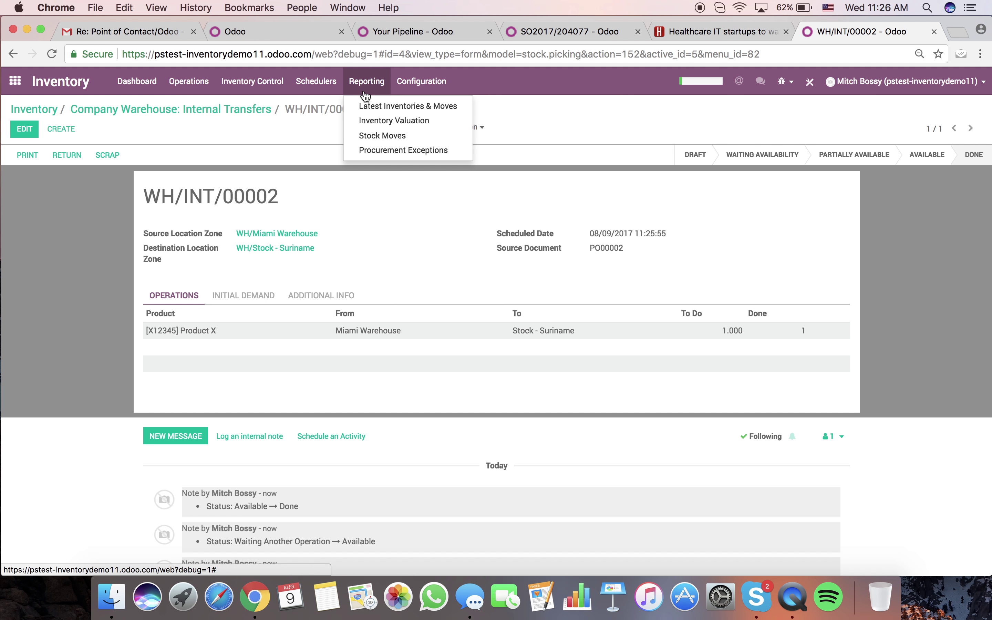
{"action": "left_click", "coordinate": [369, 137]}
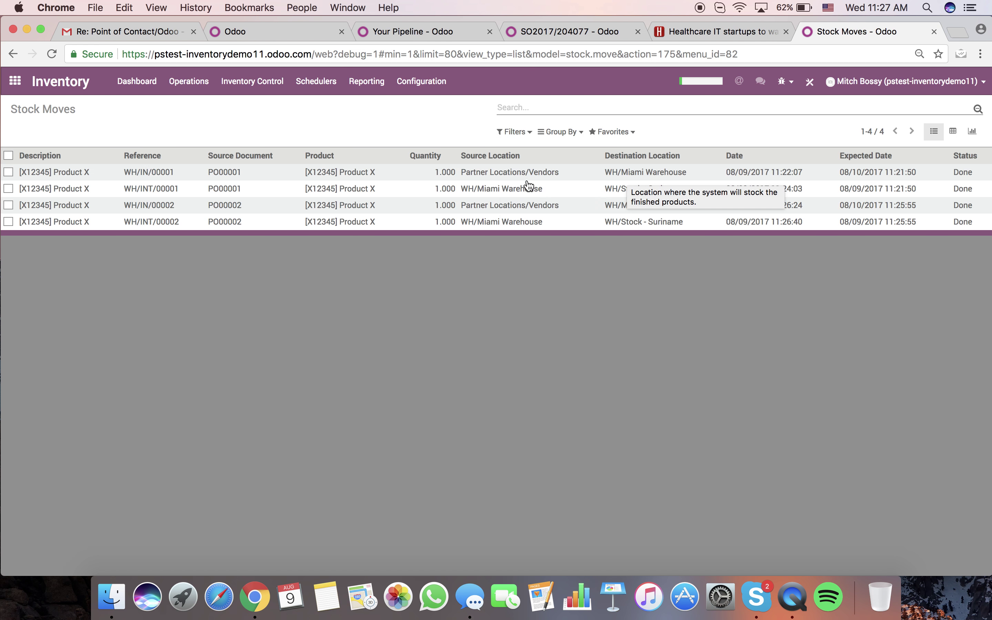
{"action": "mouse_move", "coordinate": [502, 185]}
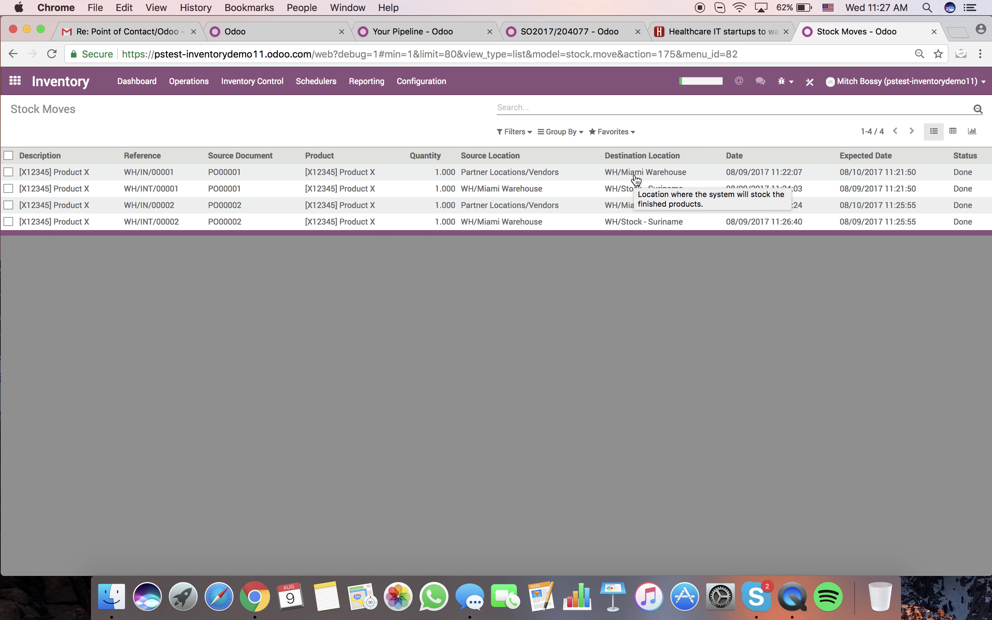
{"action": "mouse_move", "coordinate": [646, 201]}
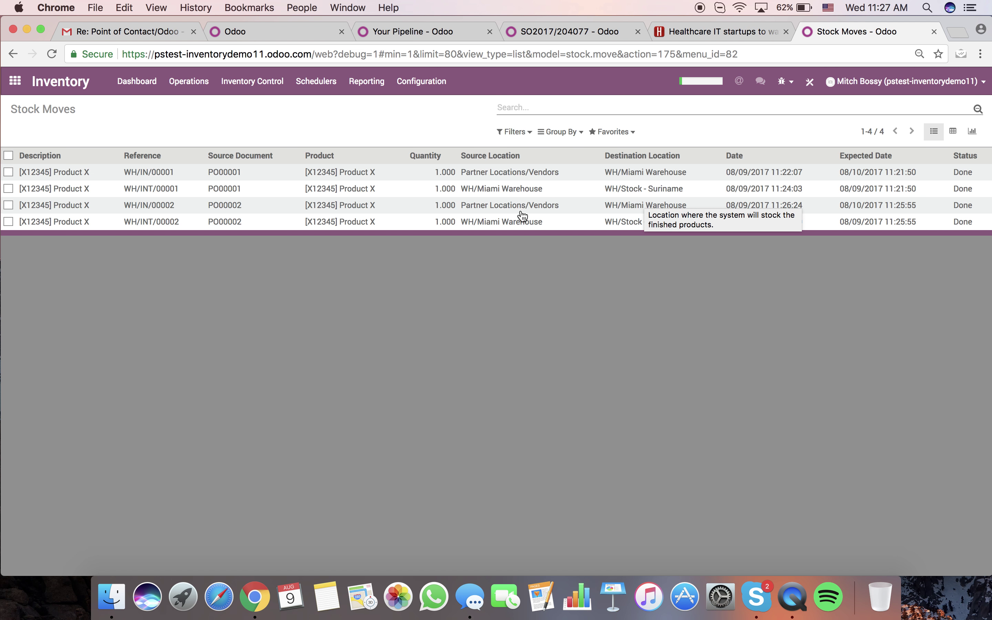
{"action": "mouse_move", "coordinate": [518, 211]}
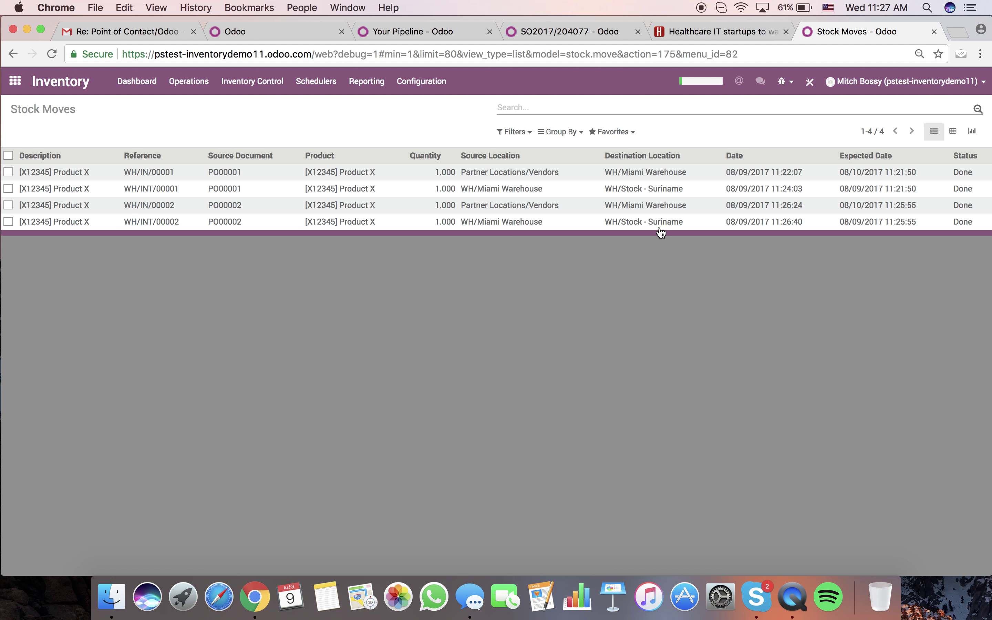
{"action": "mouse_move", "coordinate": [660, 233]}
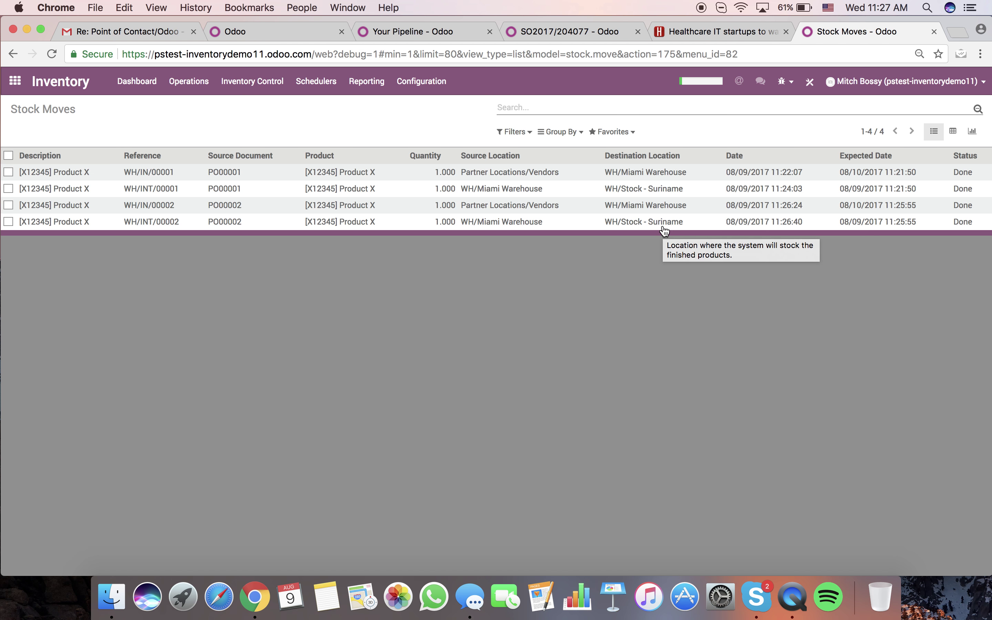
Open the Inventory Valuation report and compute the current inventory value
{"action": "left_click", "coordinate": [372, 77]}
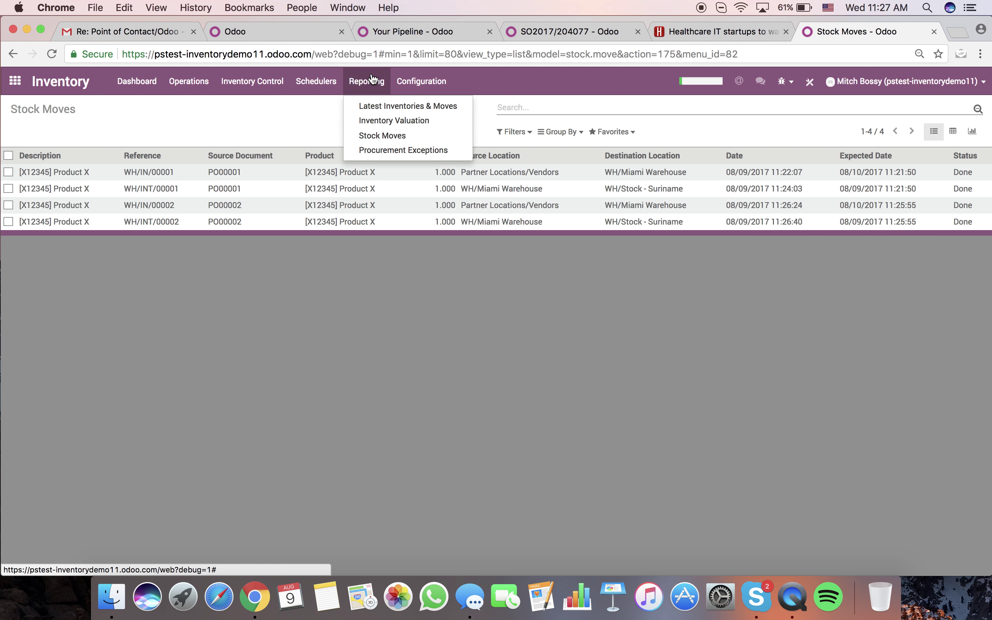
{"action": "left_click", "coordinate": [379, 121]}
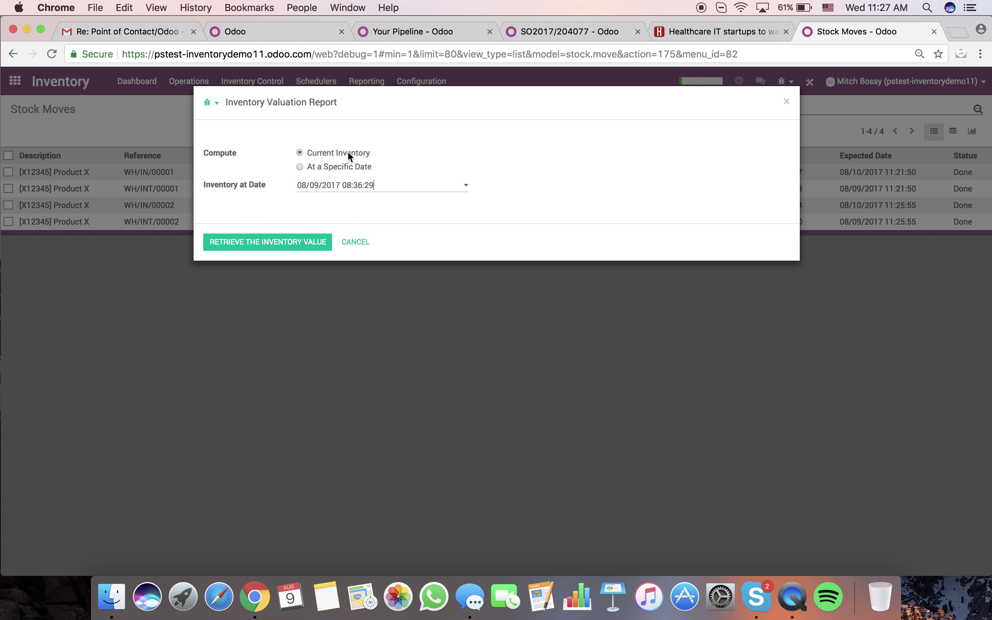
{"action": "left_click", "coordinate": [310, 243]}
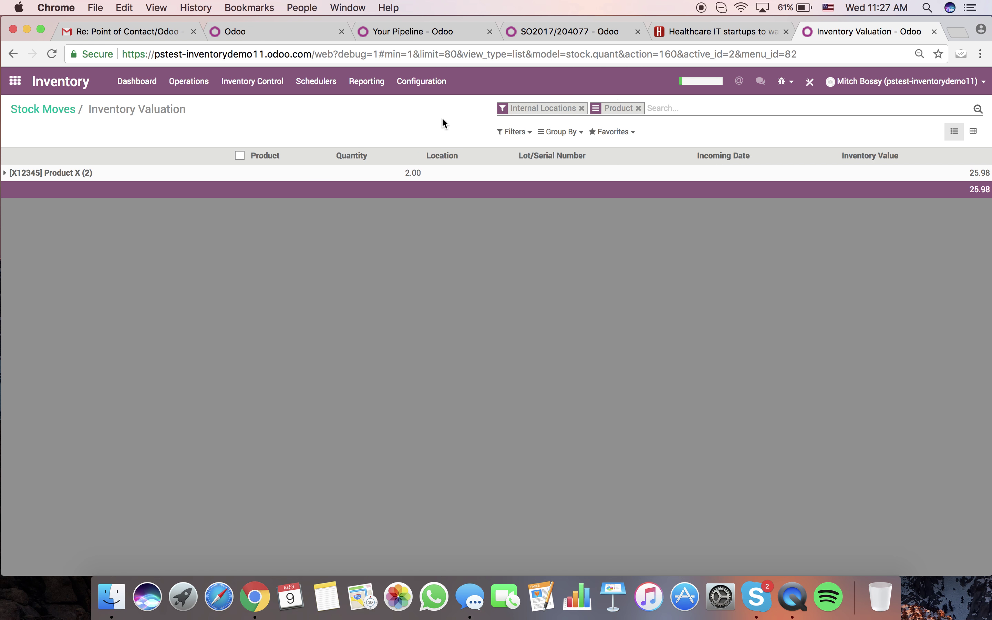
Group the valuation by location and expand WH/Stock - Suriname: two Product X units totalling 25.98
{"action": "key", "text": "BackSpace"}
{"action": "key", "text": "BackSpace"}
{"action": "left_click", "coordinate": [568, 132]}
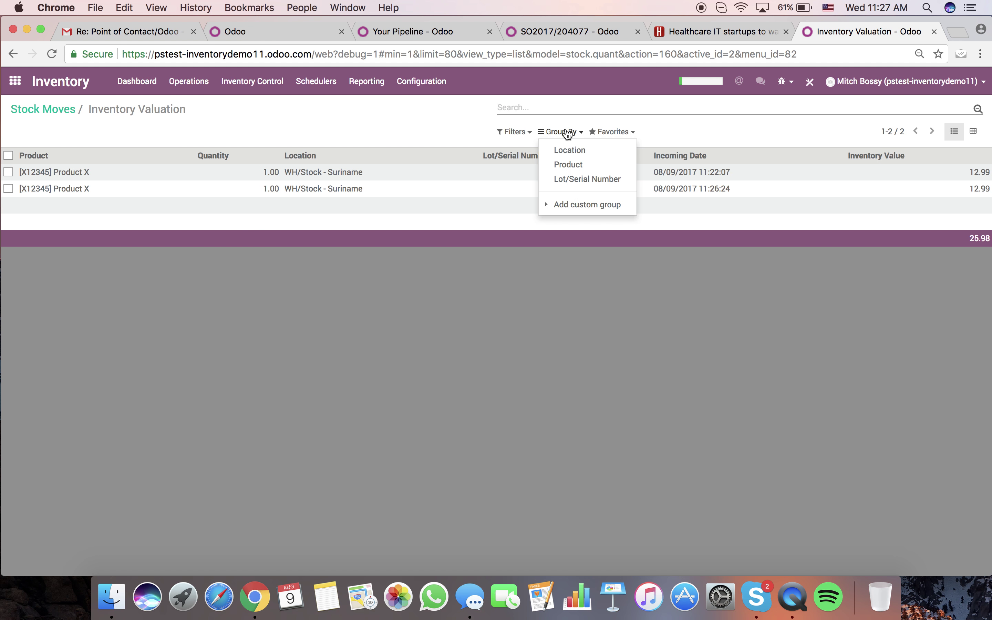
{"action": "left_click", "coordinate": [569, 150]}
{"action": "left_click", "coordinate": [319, 254]}
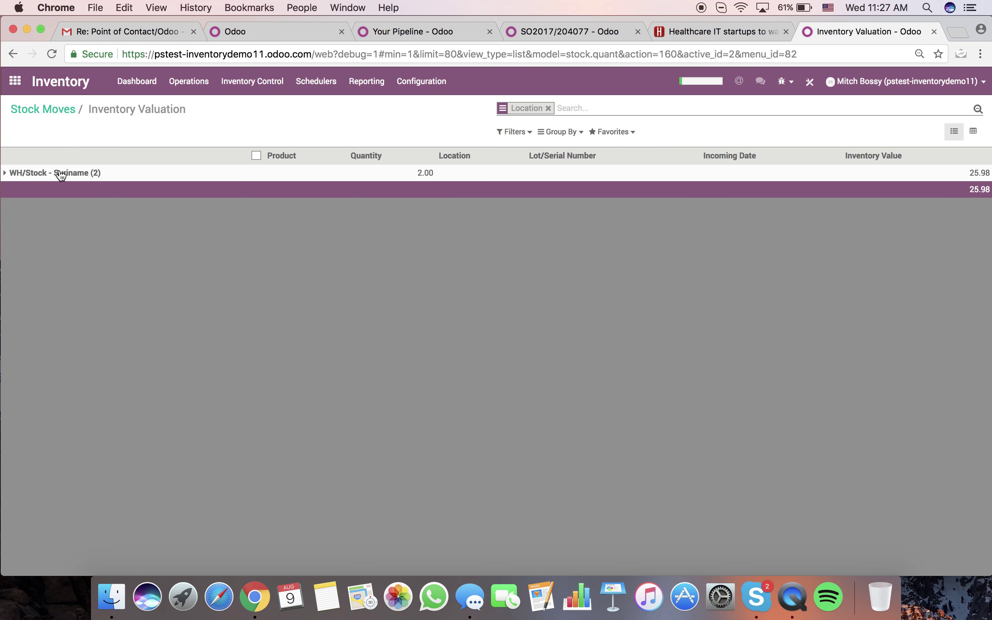
{"action": "left_click", "coordinate": [126, 176]}
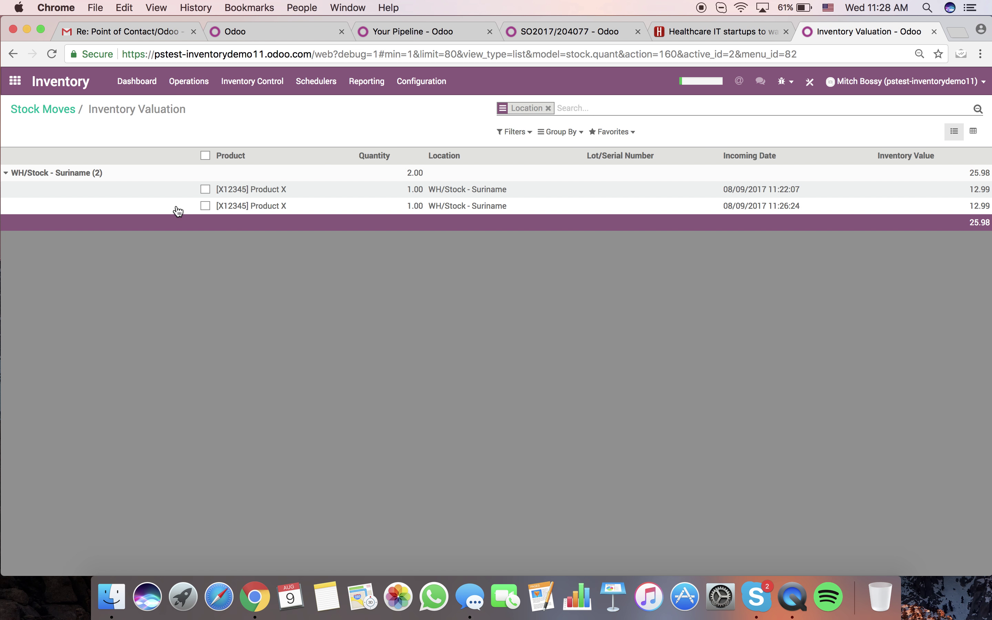
Start a new sales quotation and create a new customer record by name for it
{"action": "left_click", "coordinate": [16, 82]}
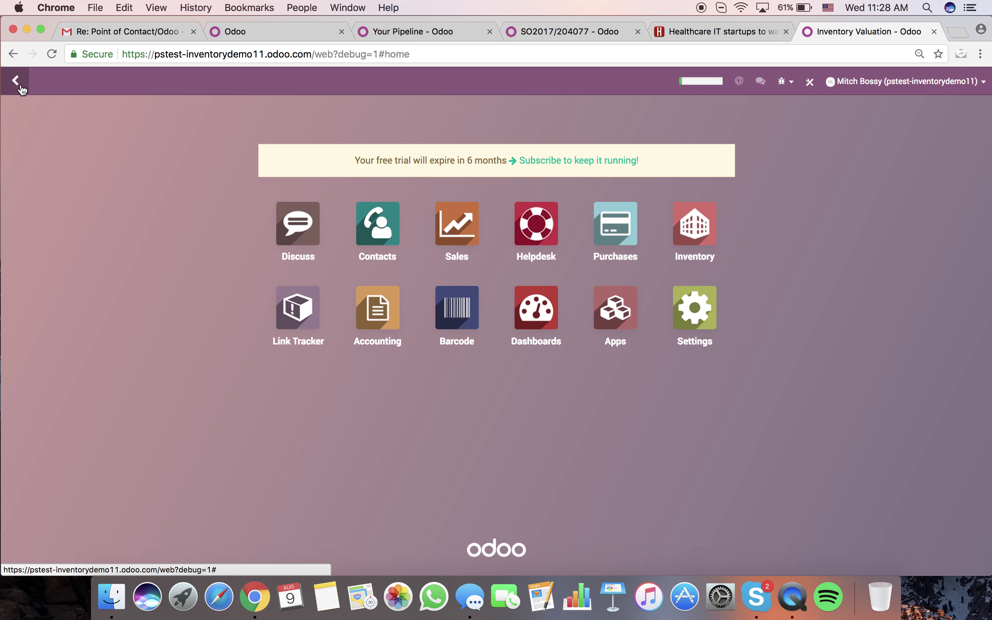
{"action": "left_click", "coordinate": [467, 223]}
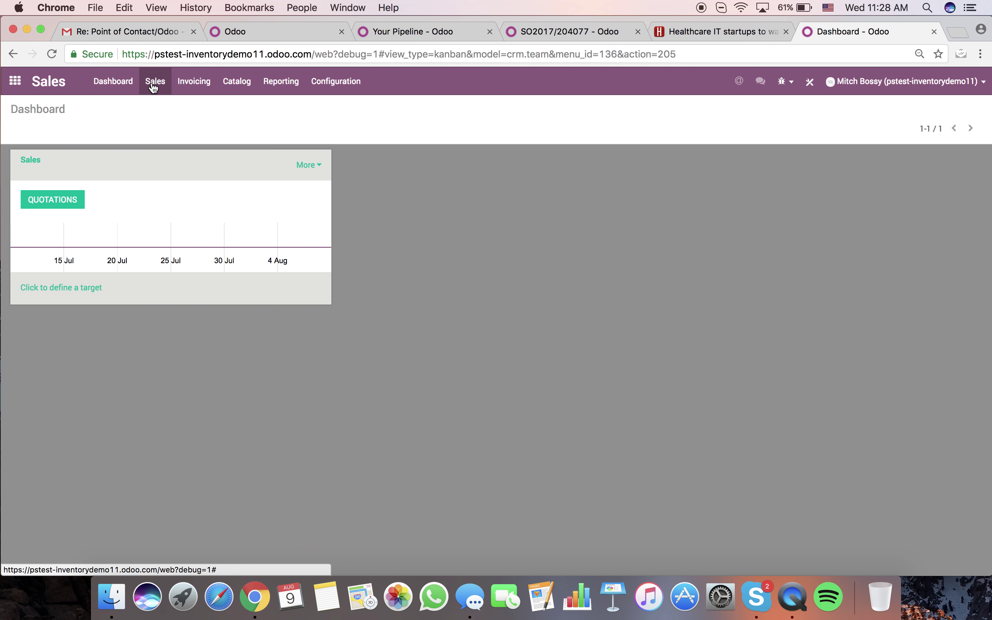
{"action": "left_click", "coordinate": [153, 82]}
{"action": "left_click", "coordinate": [153, 134]}
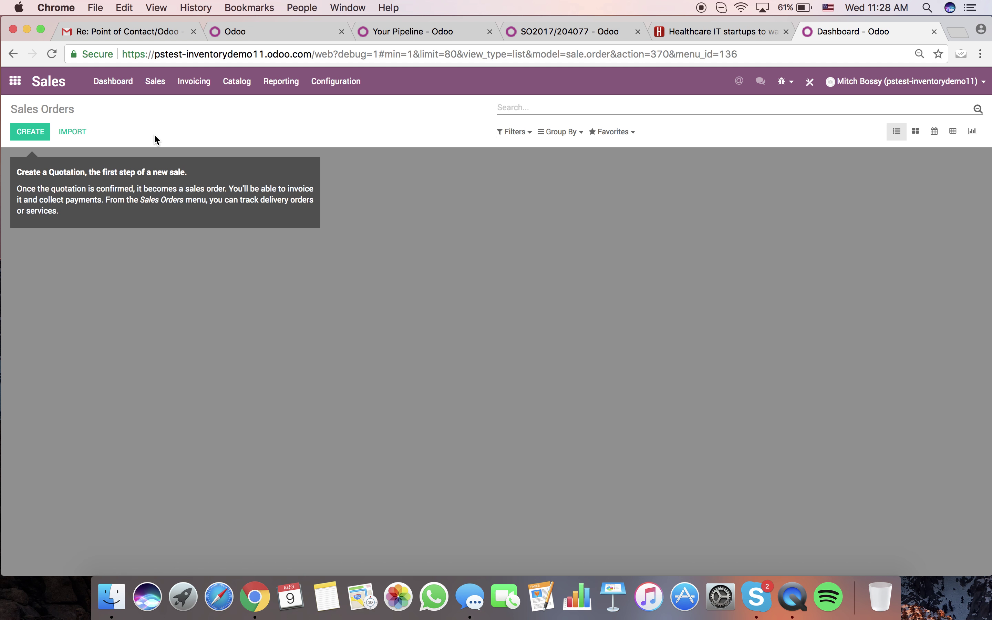
{"action": "left_click", "coordinate": [48, 128]}
{"action": "left_click", "coordinate": [319, 236]}
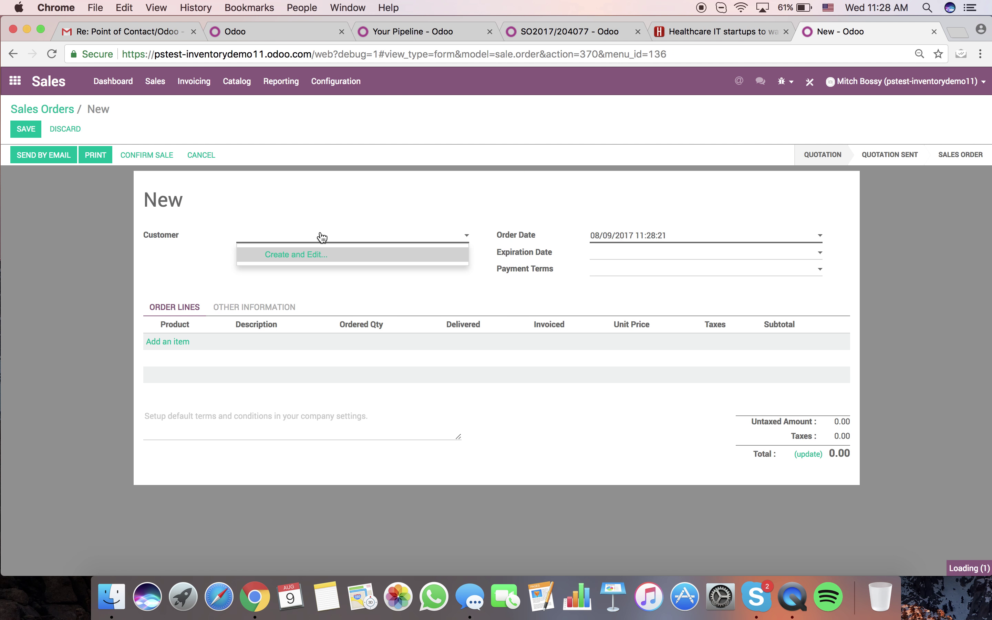
{"action": "left_click", "coordinate": [320, 254]}
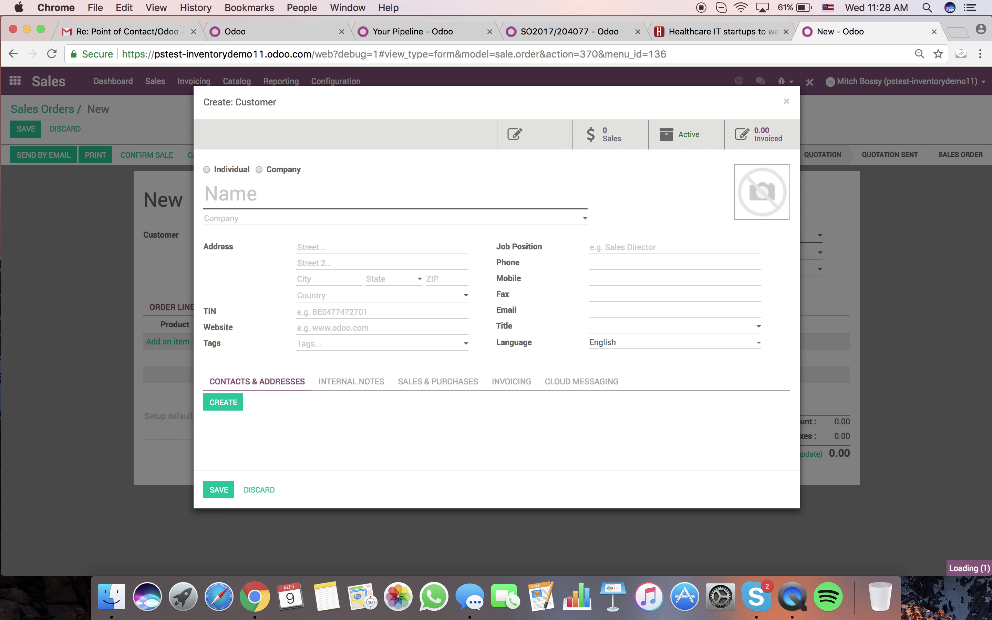
{"action": "type", "text": "John Doe"}
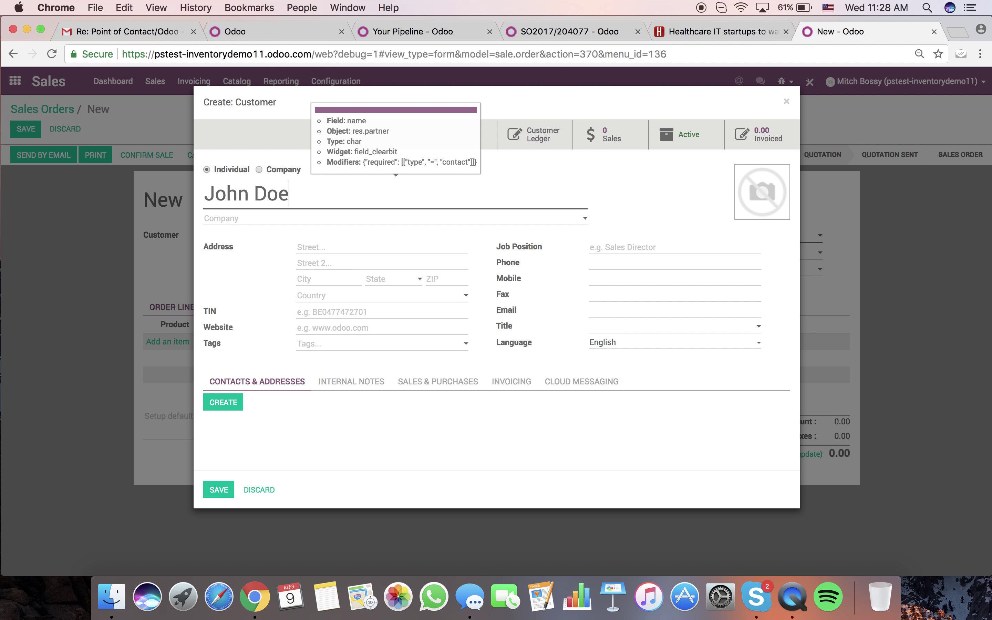
{"action": "left_click", "coordinate": [224, 497]}
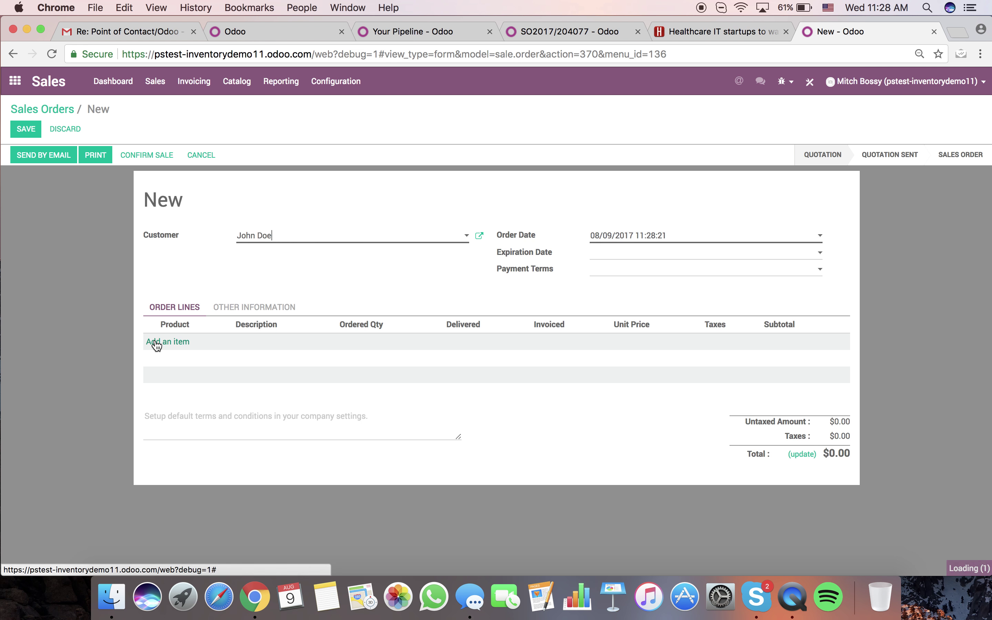
Add one Product X at 49.99 and confirm the quotation as sales order SO001
{"action": "left_click", "coordinate": [158, 343]}
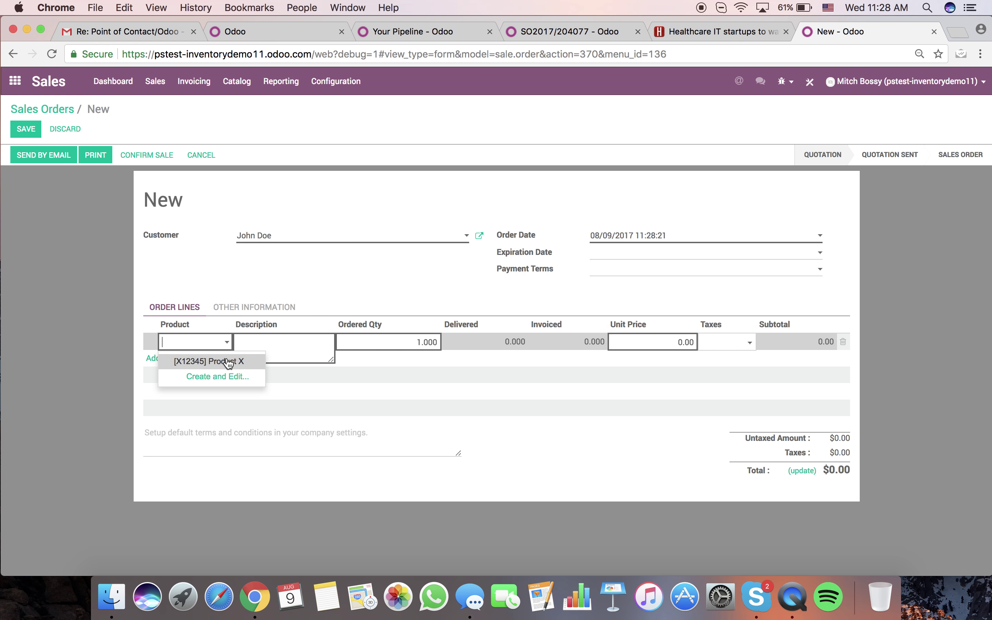
{"action": "left_click", "coordinate": [229, 363]}
{"action": "left_click", "coordinate": [98, 338]}
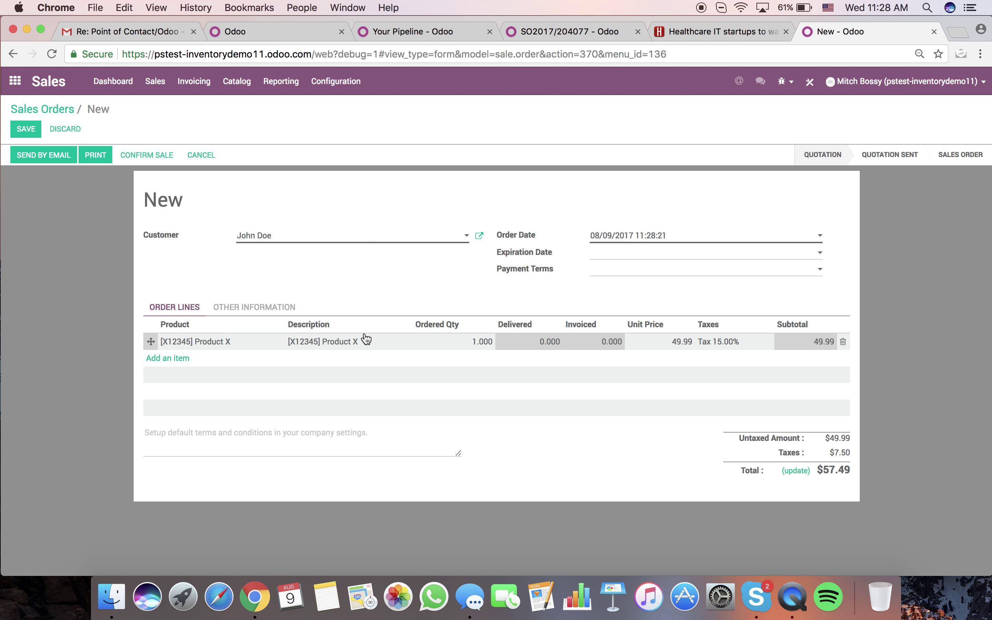
{"action": "left_click", "coordinate": [142, 155]}
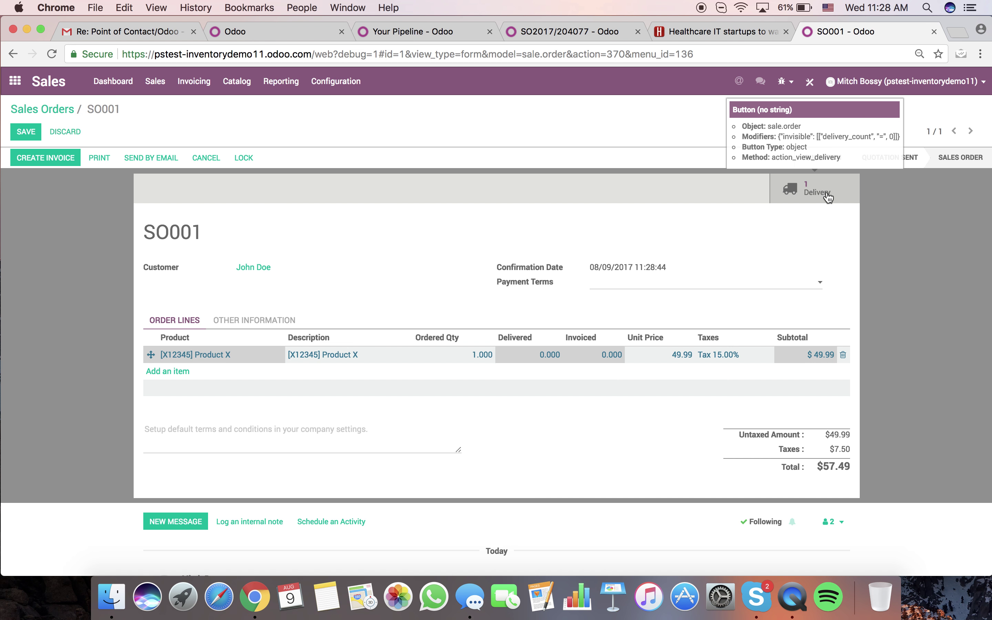
Open delivery order WH/OUT/00001 from the Inventory Delivery Orders to-do list
{"action": "left_click", "coordinate": [15, 81]}
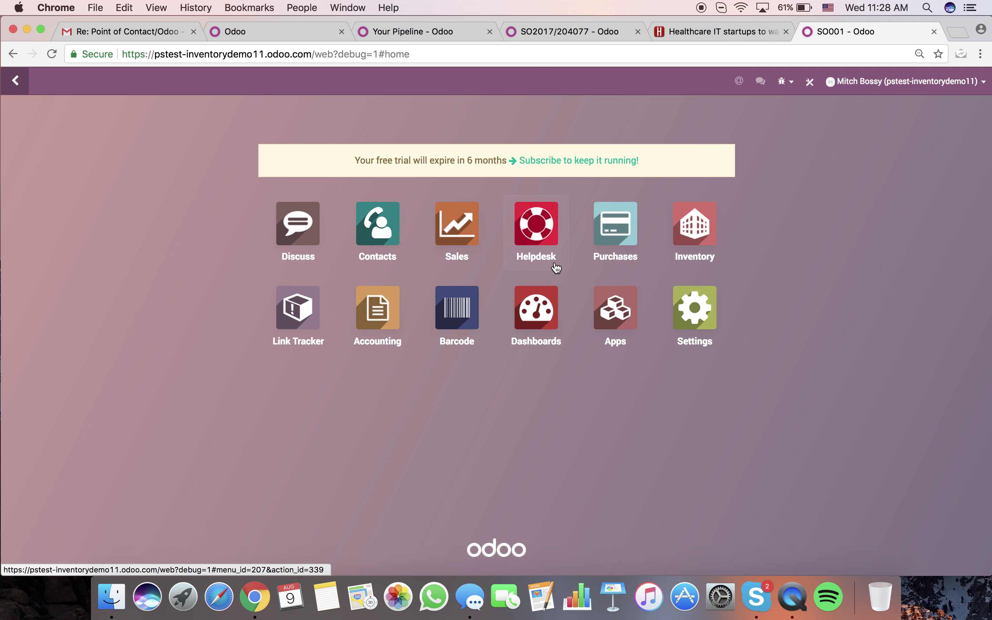
{"action": "left_click", "coordinate": [696, 236]}
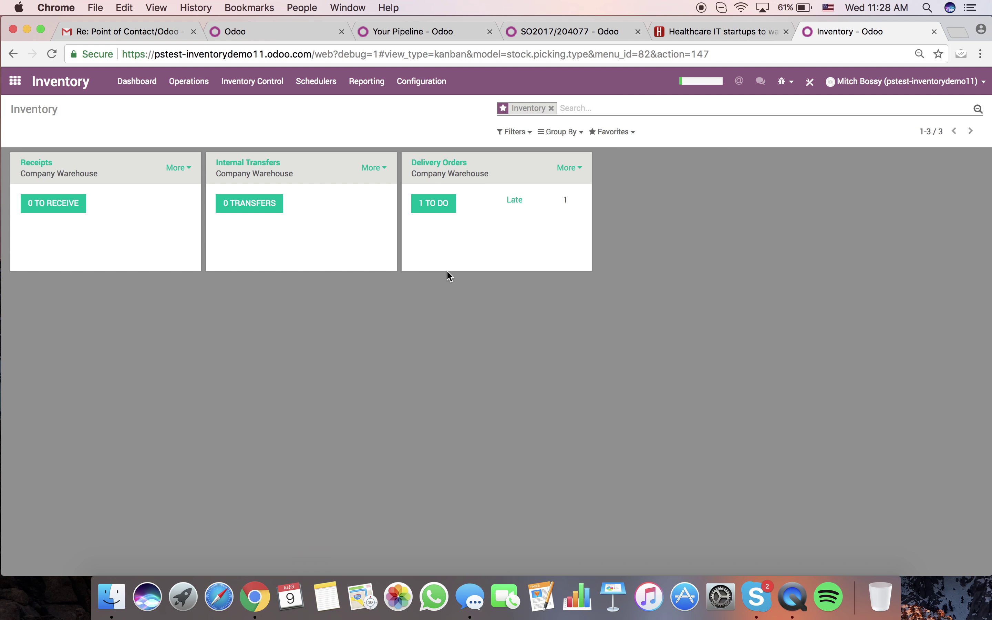
{"action": "left_click", "coordinate": [442, 207]}
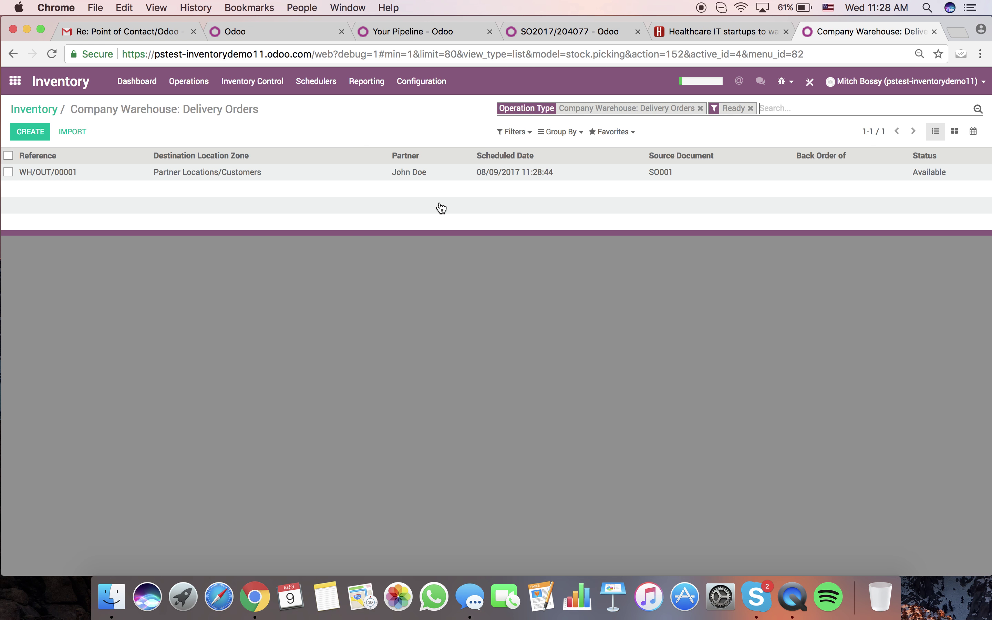
{"action": "left_click", "coordinate": [402, 172]}
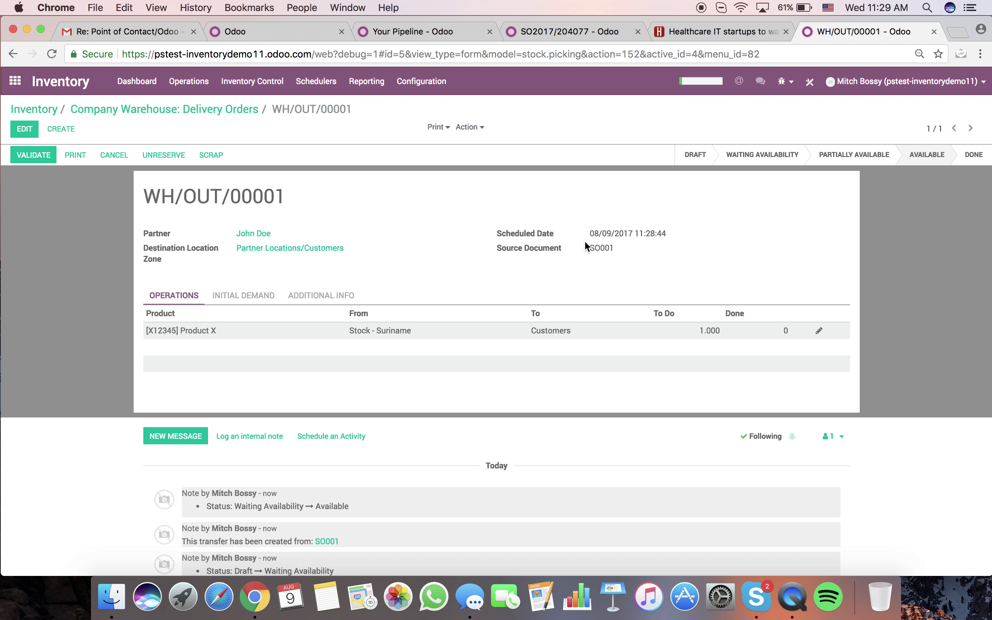
Set the Product X done quantity to 1 and validate the delivery
{"action": "left_click", "coordinate": [822, 331]}
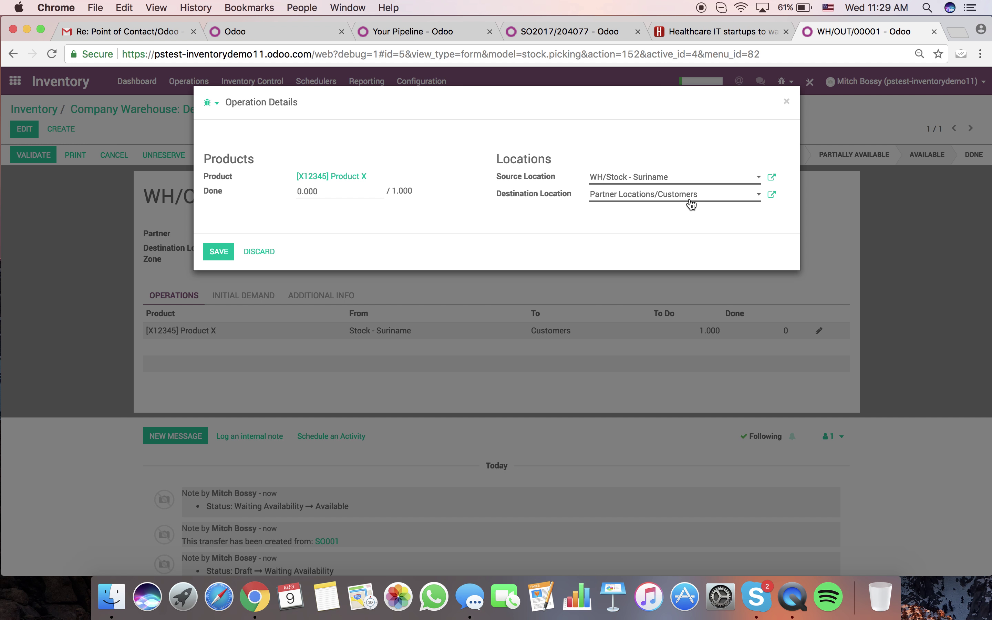
{"action": "left_click", "coordinate": [302, 192]}
{"action": "key", "text": "BackSpace"}
{"action": "type", "text": "1"}
{"action": "left_click", "coordinate": [218, 251]}
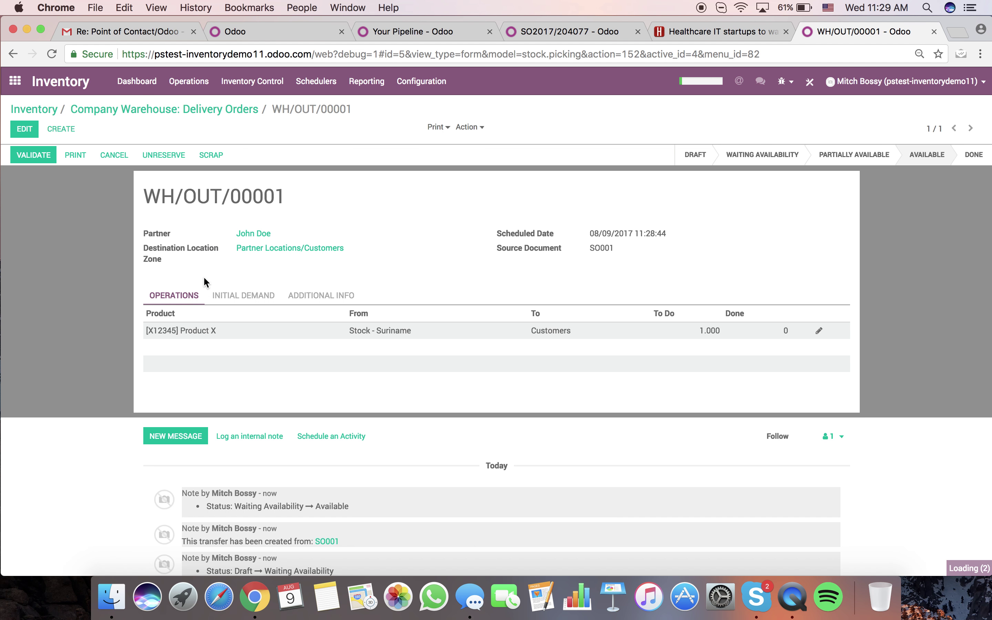
{"action": "left_click", "coordinate": [33, 156]}
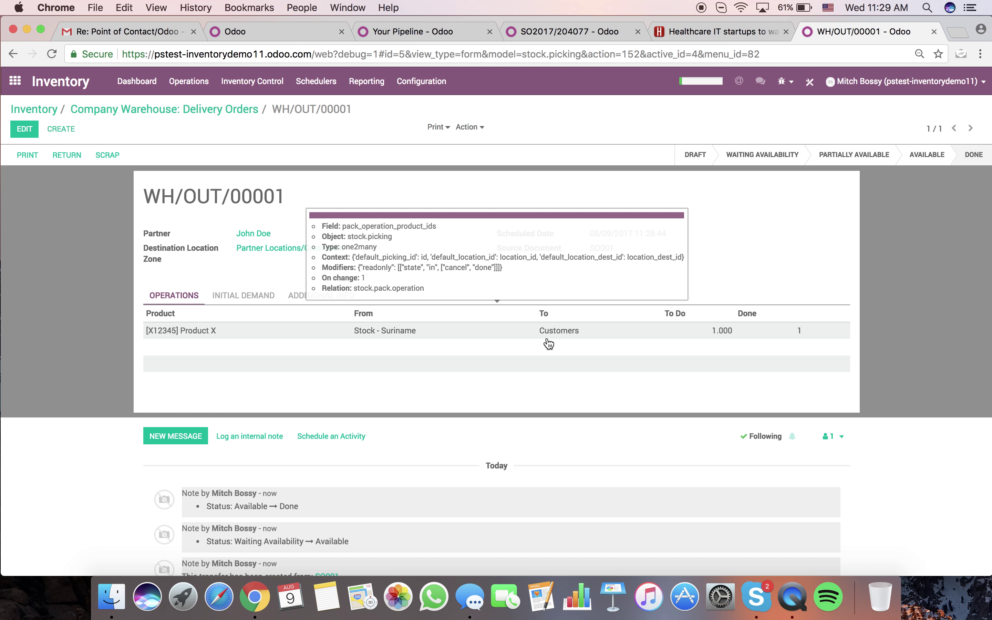
Retrieve the inventory valuation and confirm one Product X worth 12.99 remains in Suriname
{"action": "left_click", "coordinate": [366, 81]}
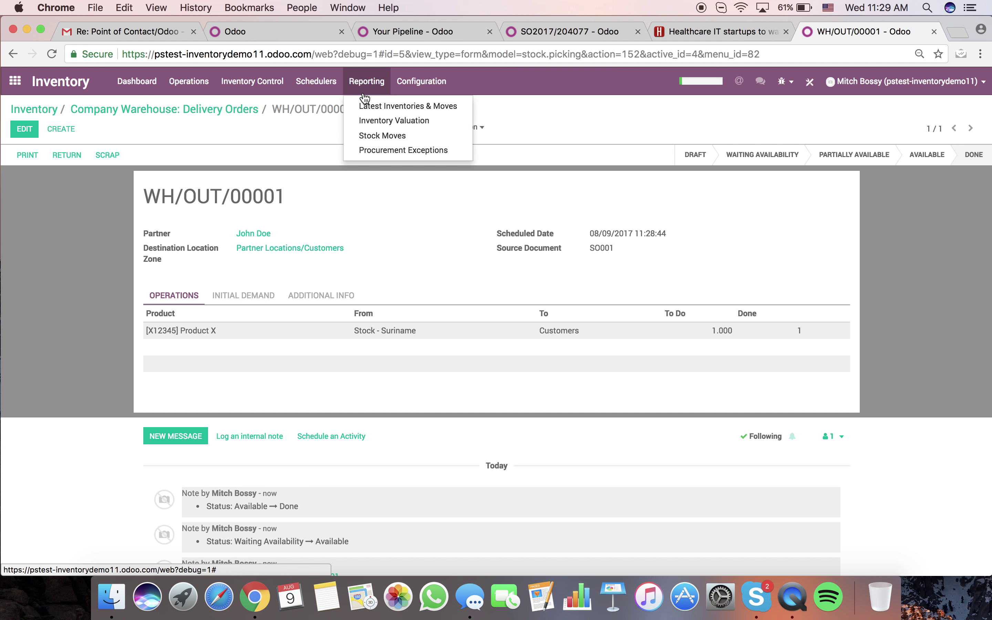
{"action": "left_click", "coordinate": [369, 119]}
{"action": "left_click", "coordinate": [299, 240]}
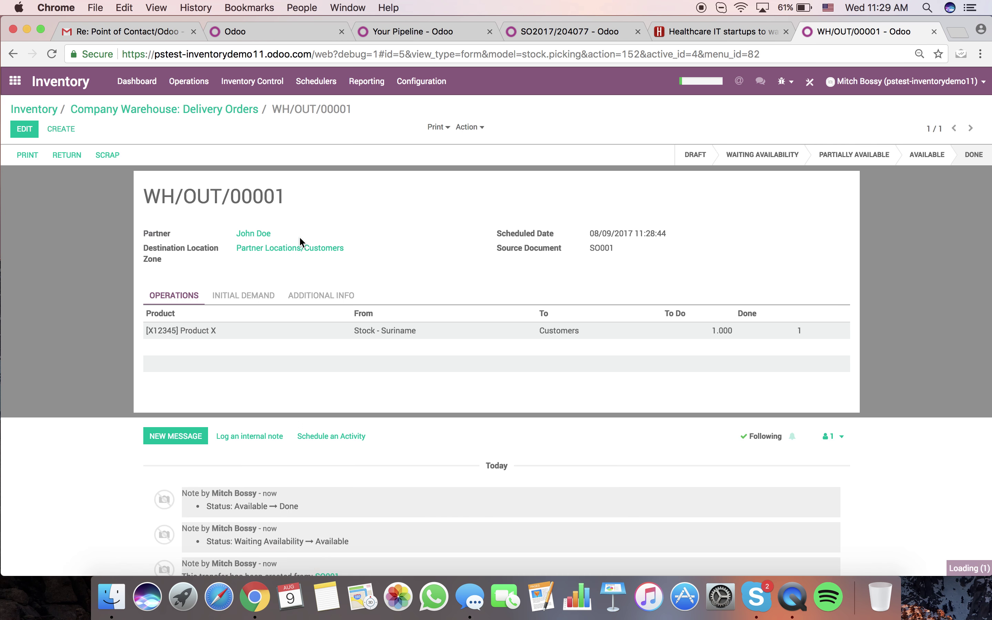
{"action": "left_click", "coordinate": [149, 177]}
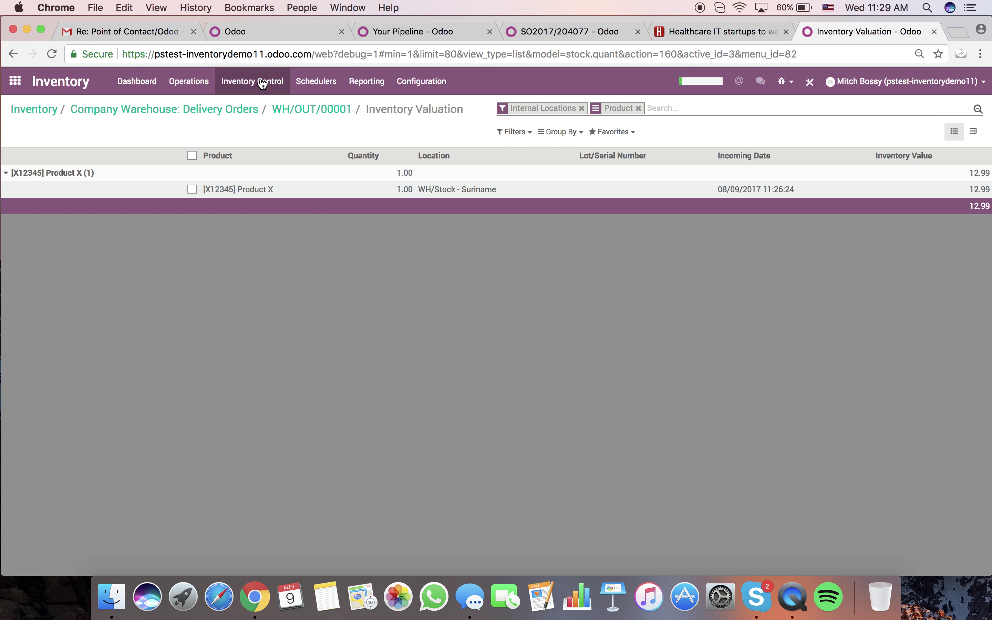
Open Stock Moves, group by source location, then clear it to list five Done moves
{"action": "left_click", "coordinate": [366, 81]}
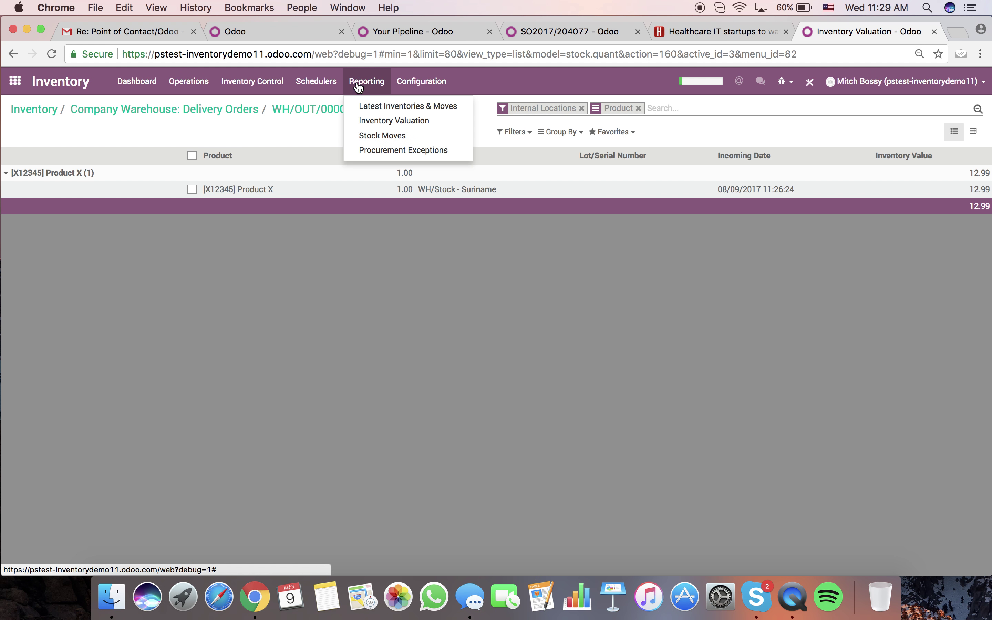
{"action": "left_click", "coordinate": [365, 133]}
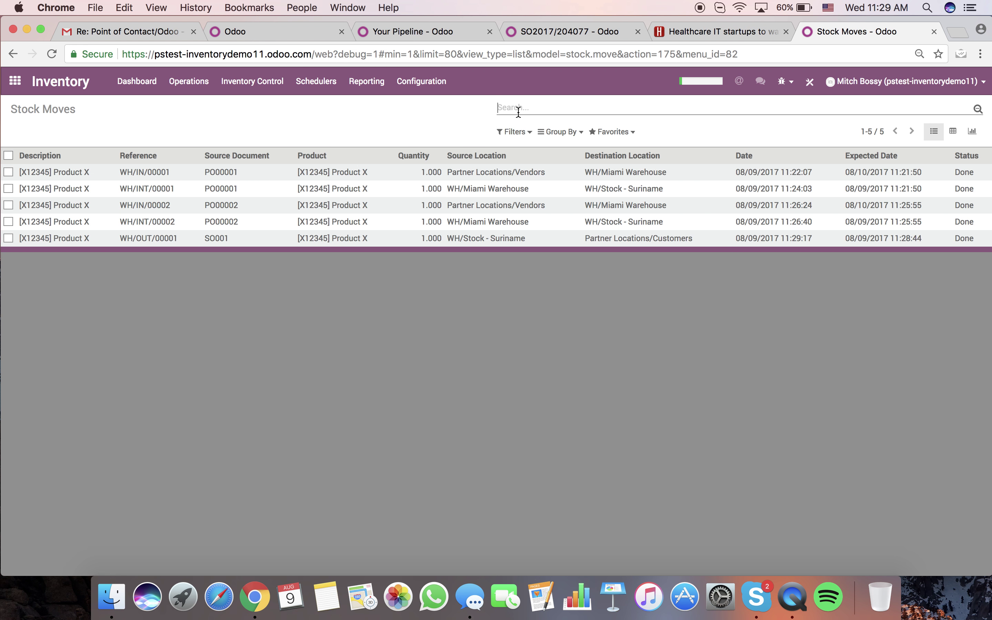
{"action": "type", "text": "SO"}
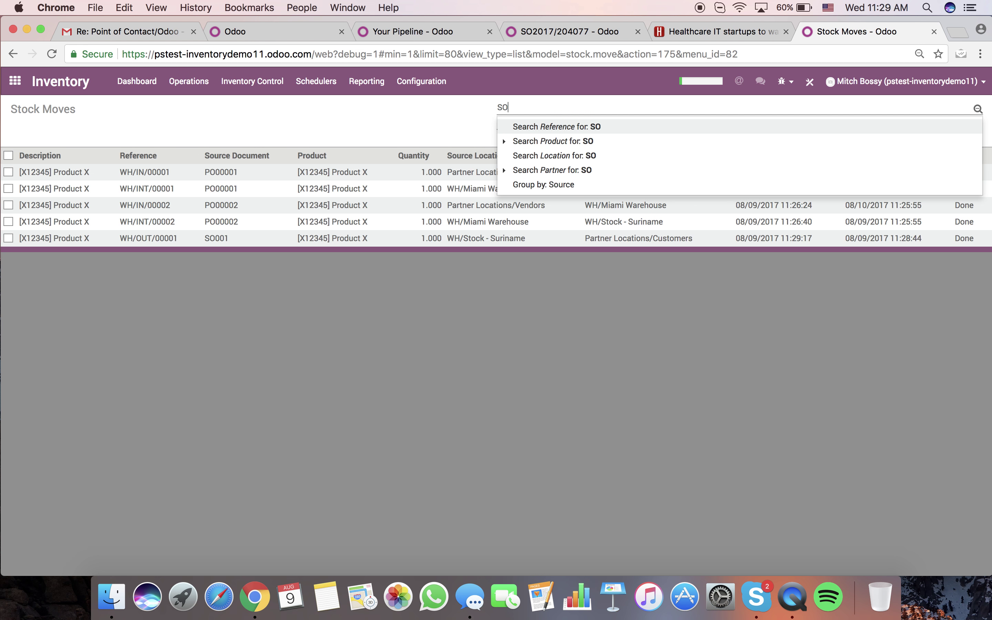
{"action": "left_click", "coordinate": [532, 185]}
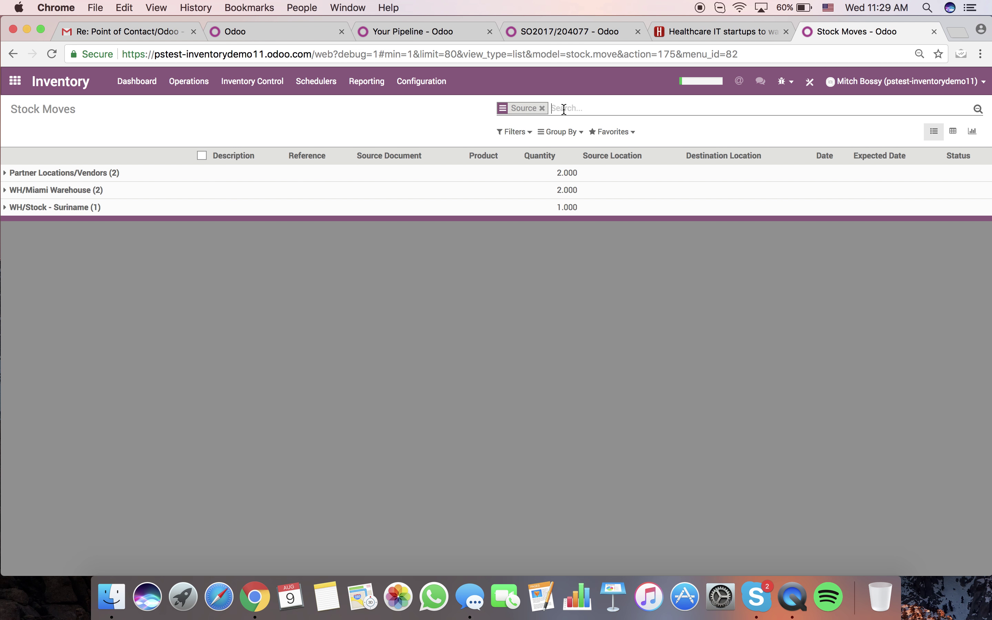
{"action": "key", "text": "BackSpace"}
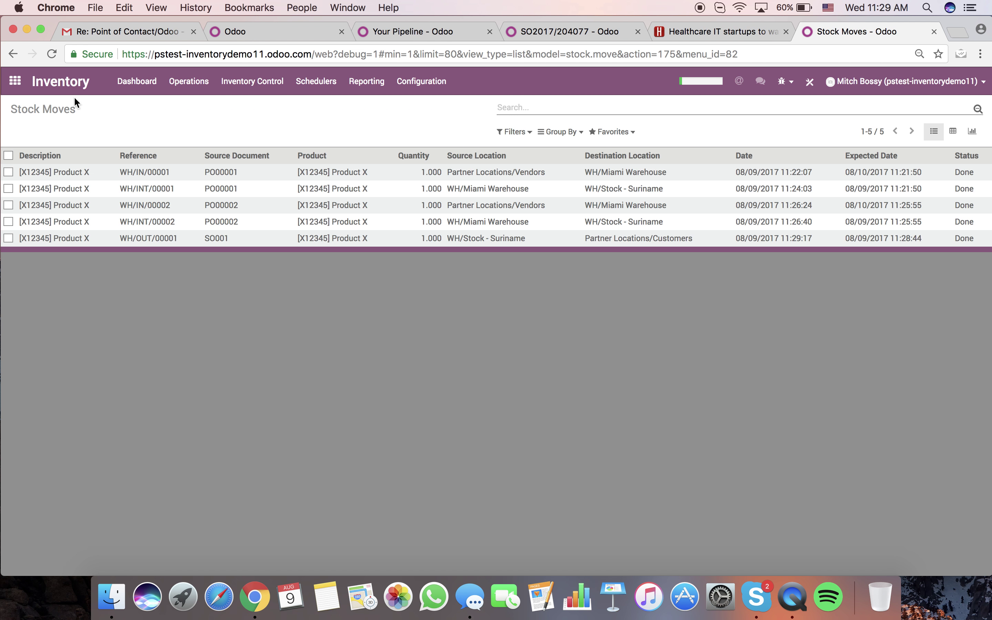
Close the Stock Moves list and go back to Odoo's main app menu
{"action": "left_click", "coordinate": [15, 82]}
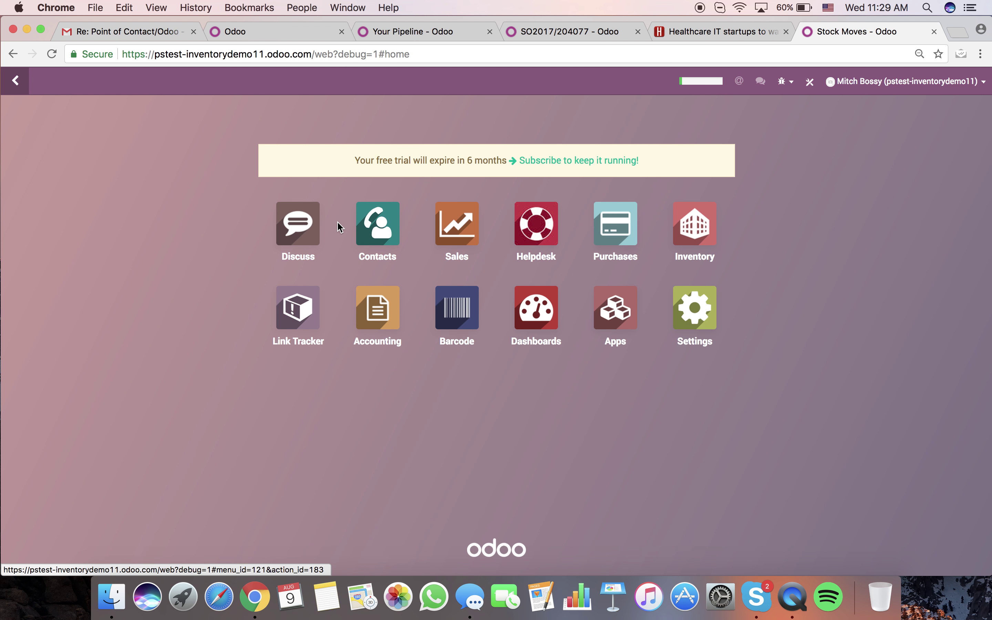